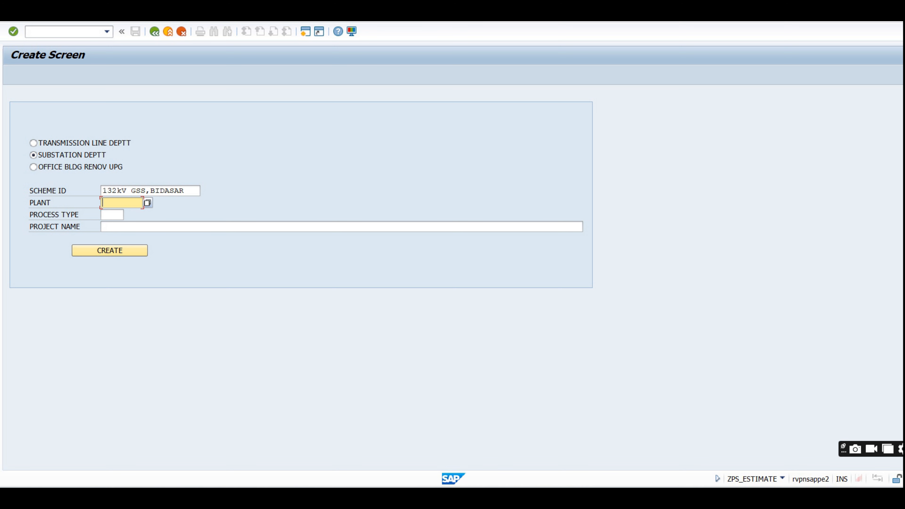
Step: Set the plant to 3000, T&C Ratangarh, by searching the plant value list for RATANGARH
type("3000")
key("F4")
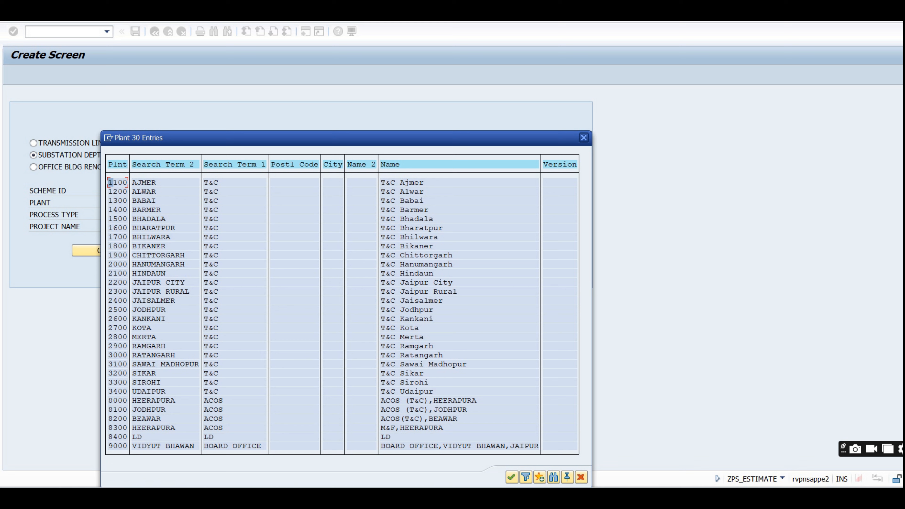
key("ctrl+f")
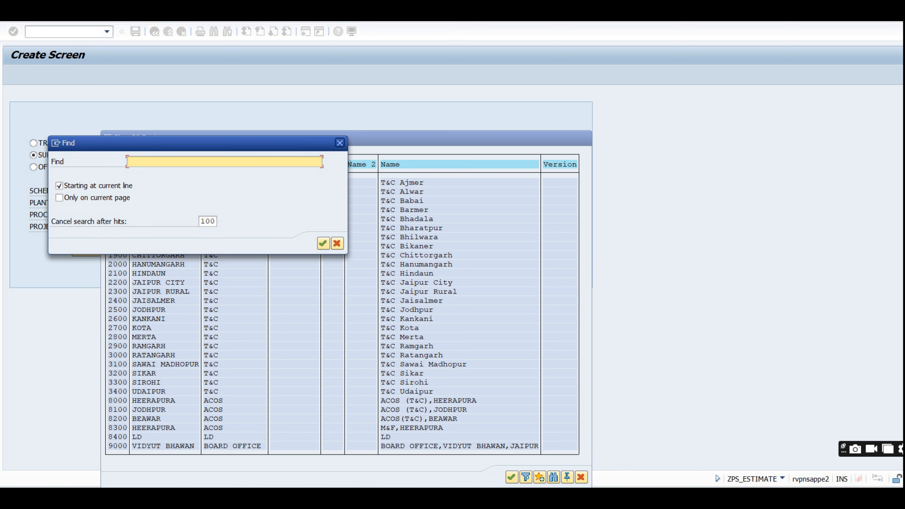
type("RATANGARH")
key("Return")
left_click(416, 173)
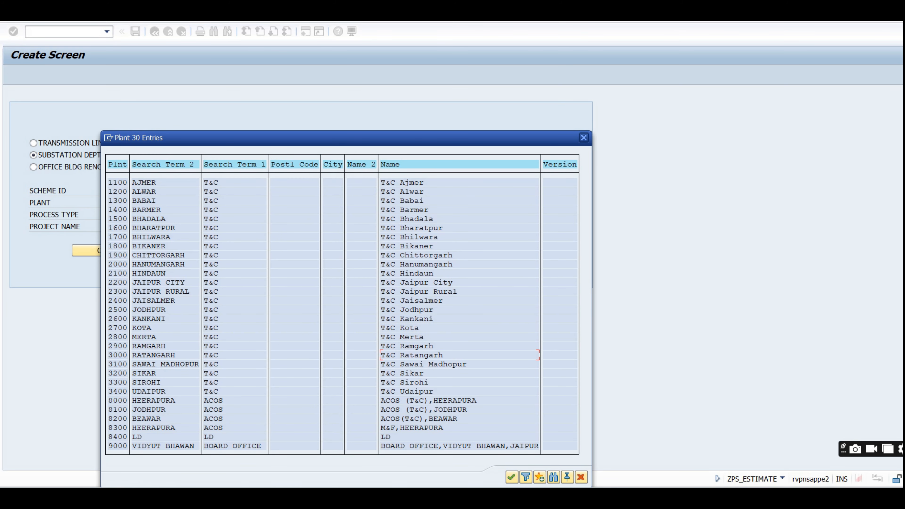
key("Return")
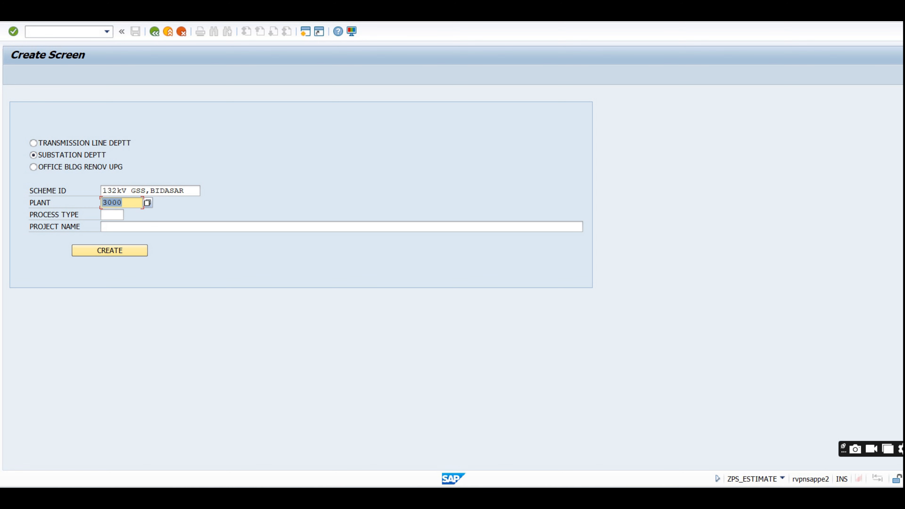
key("Tab")
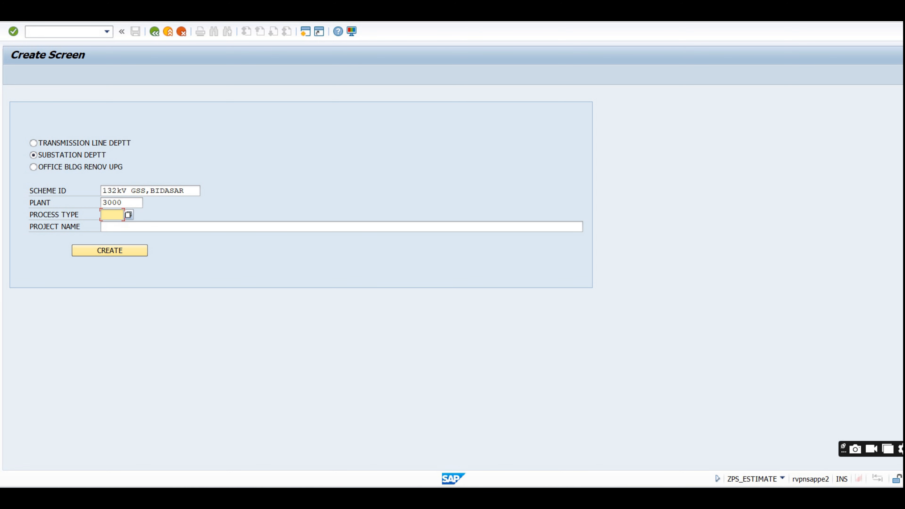
Step: Set the process type to B (CBAY-CONST OF BAY) from its value list and place the cursor in the project name
key("F4")
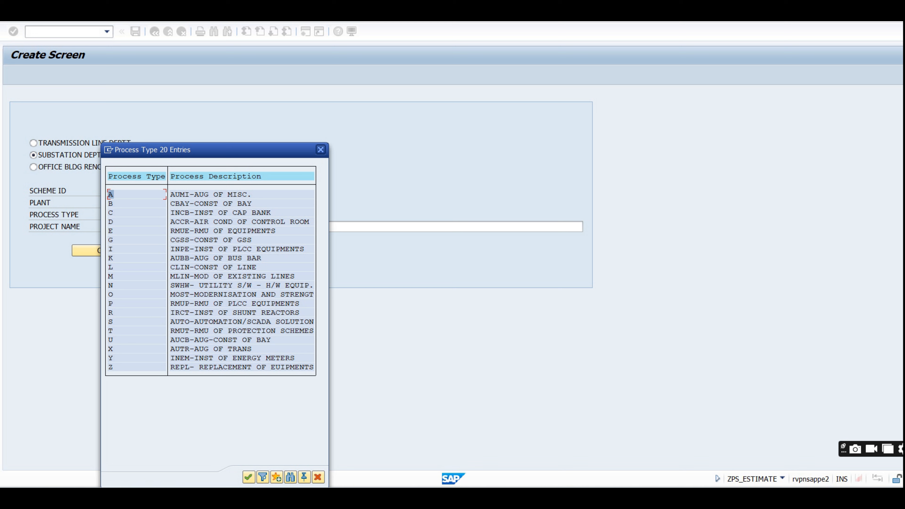
left_click(182, 204)
double_click(187, 203)
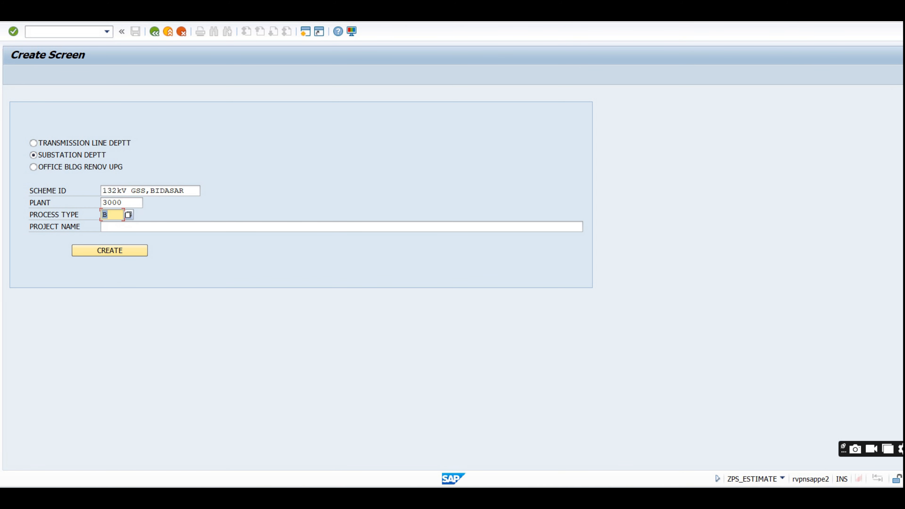
left_click(121, 227)
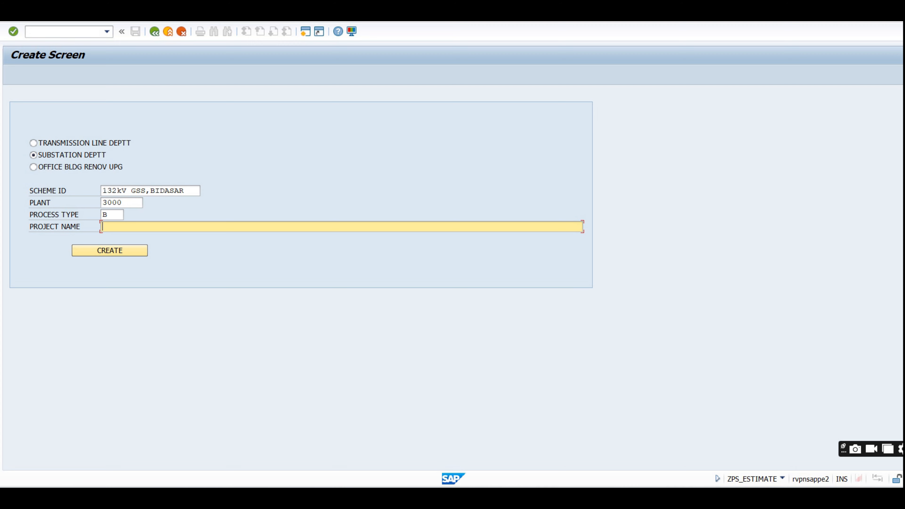
Step: Switch to the technical estimate spreadsheet and examine the Bidasar sheet's title and its material code, unit, quantity and rate columns
mouse_move(489, 496)
left_click(489, 444)
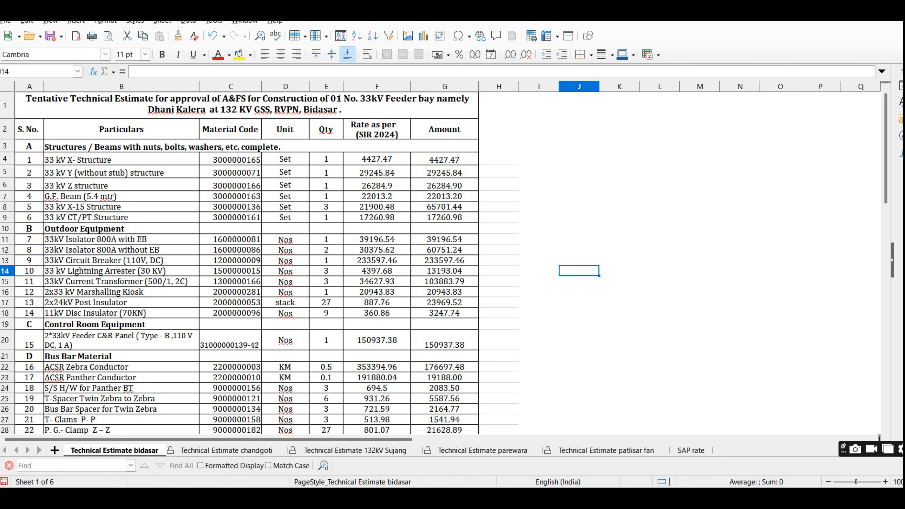
left_click(246, 105)
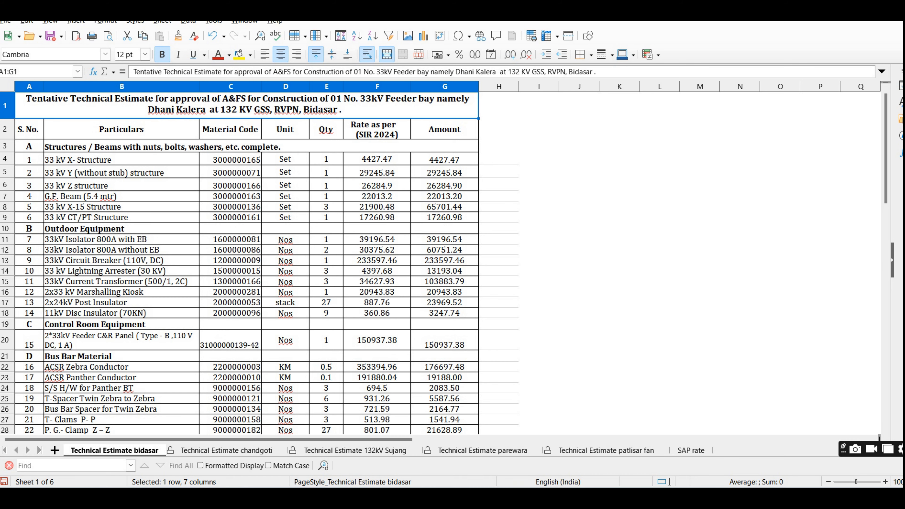
scroll(249, 264, "down", 5)
scroll(249, 264, "up", 4)
scroll(250, 264, "up", 1)
left_click(231, 129)
left_click(230, 87)
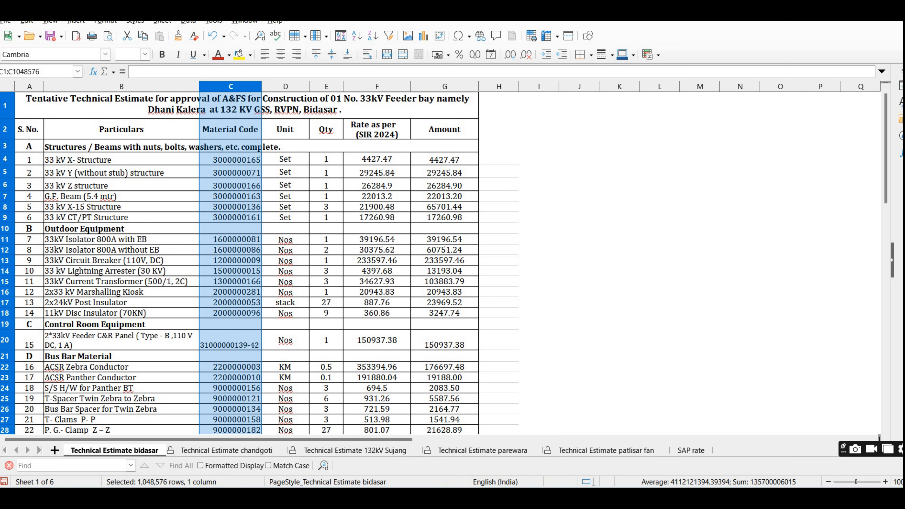
left_click(285, 87)
left_click(327, 86)
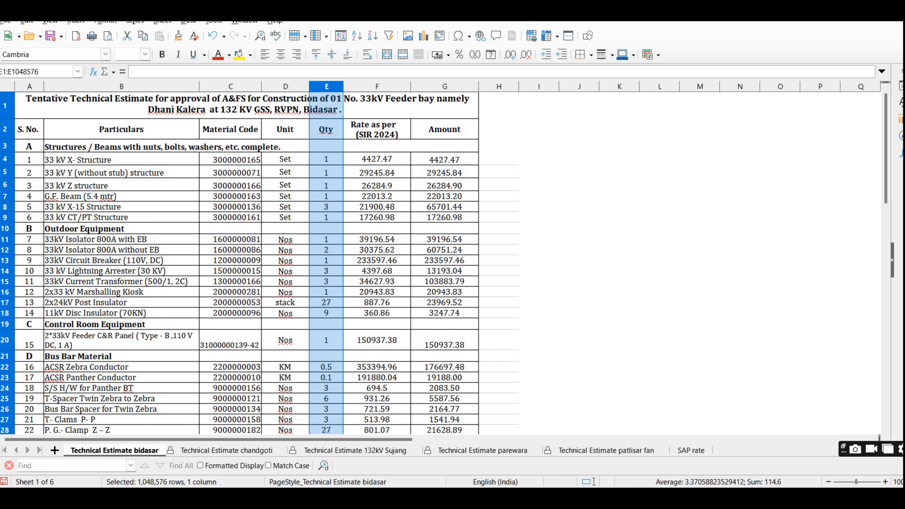
left_click(377, 86)
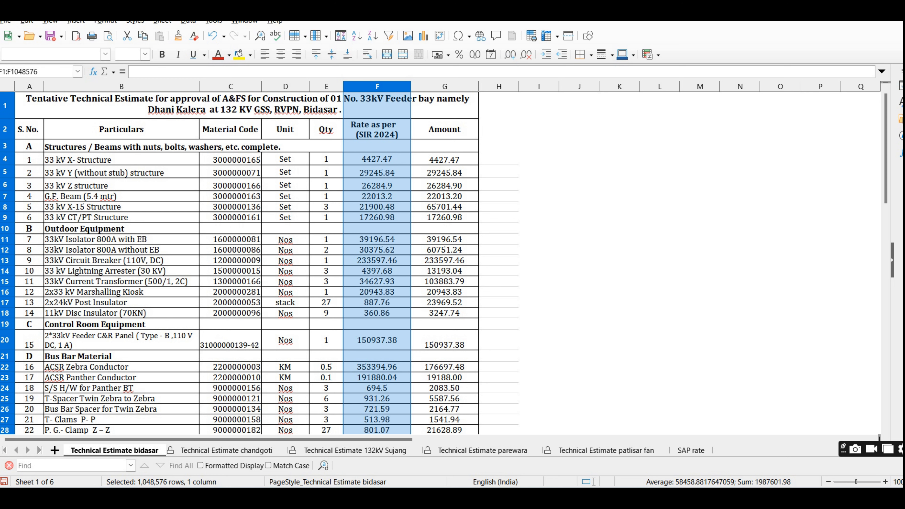
left_click(231, 86)
left_click(326, 86)
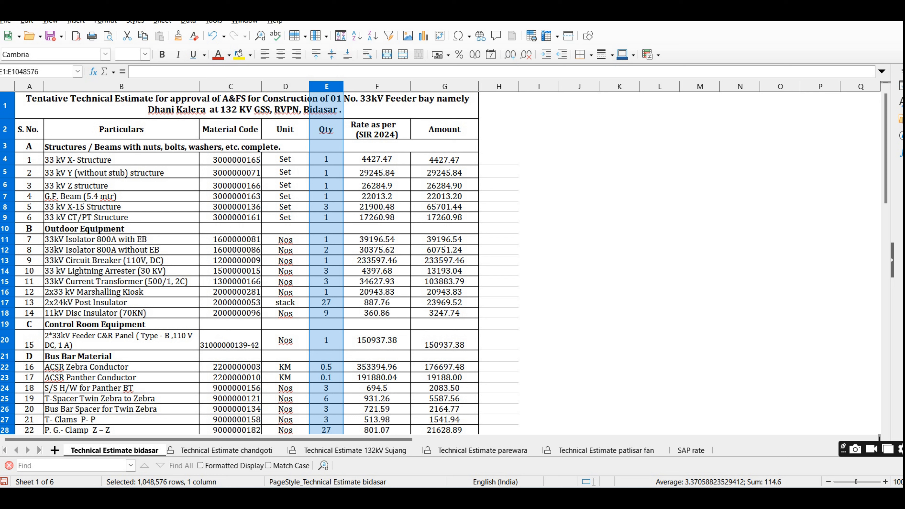
left_click(231, 261)
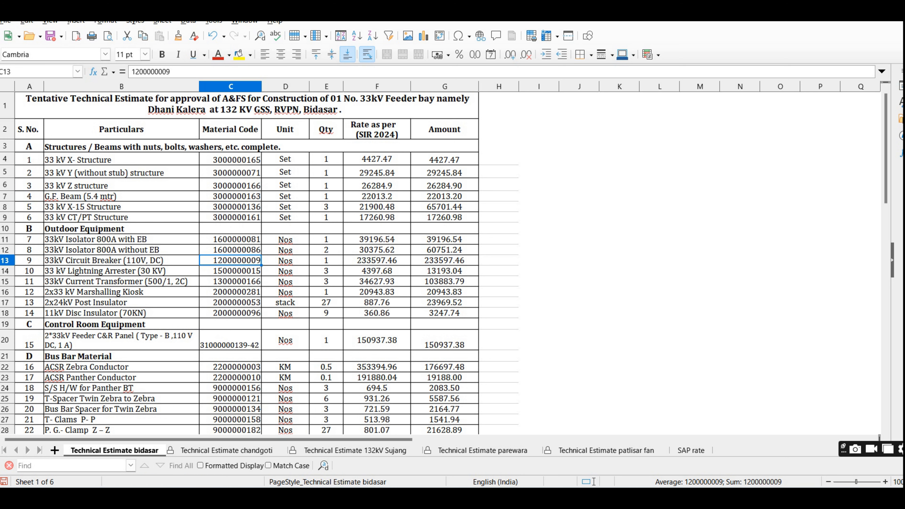
Step: Copy the part of the estimate's title cell running from "Construction of 01 No. 33kV Feeder bay" through "Bidasar"
left_click(246, 105)
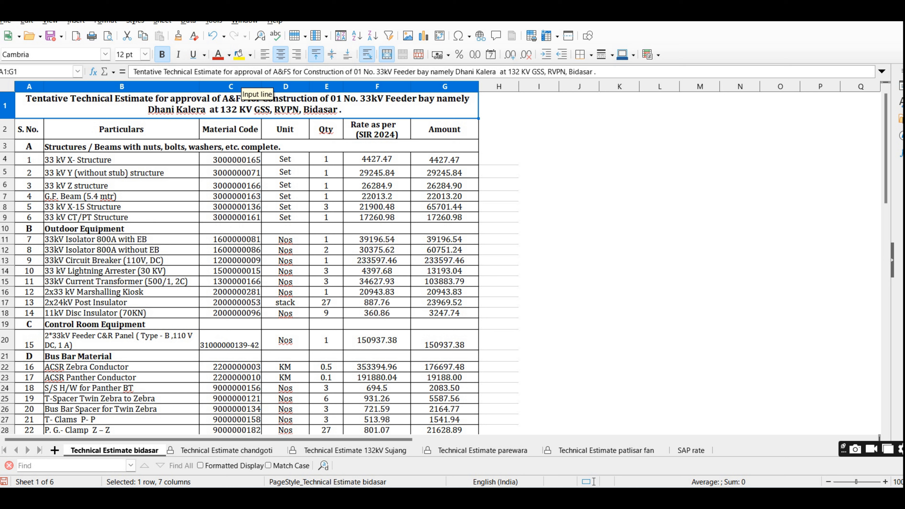
left_click(194, 71)
left_click_drag(302, 71, 593, 72)
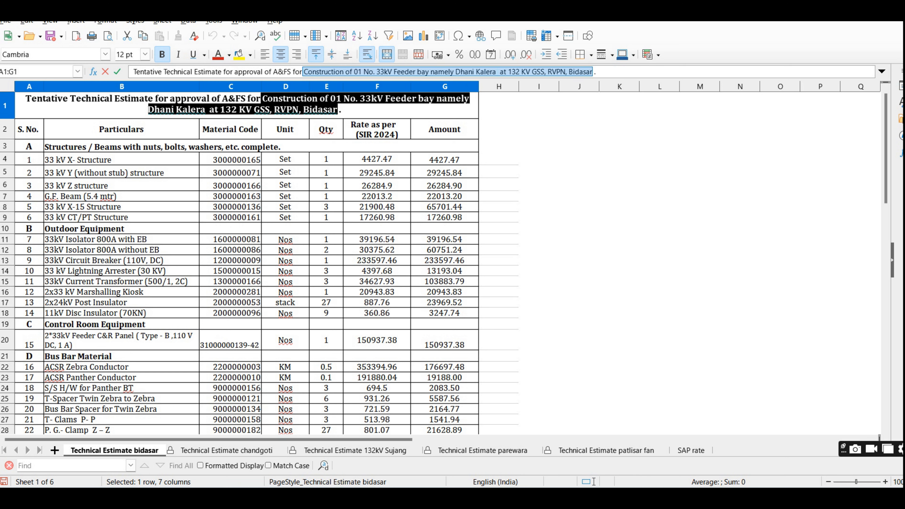
key("ctrl+c")
Step: Switch back to SAP, paste the copied text as the project name, remove its leading space, and create the estimate
key("alt+Tab")
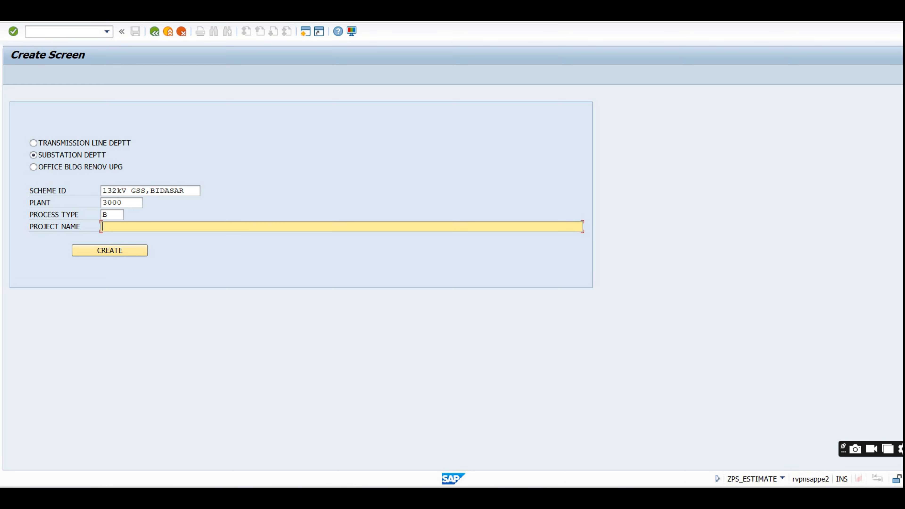
key("ctrl+v")
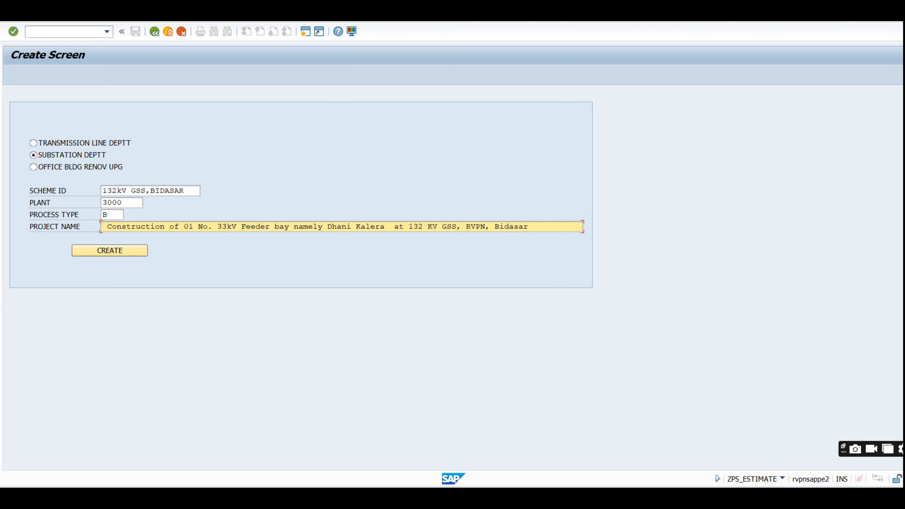
key("BackSpace")
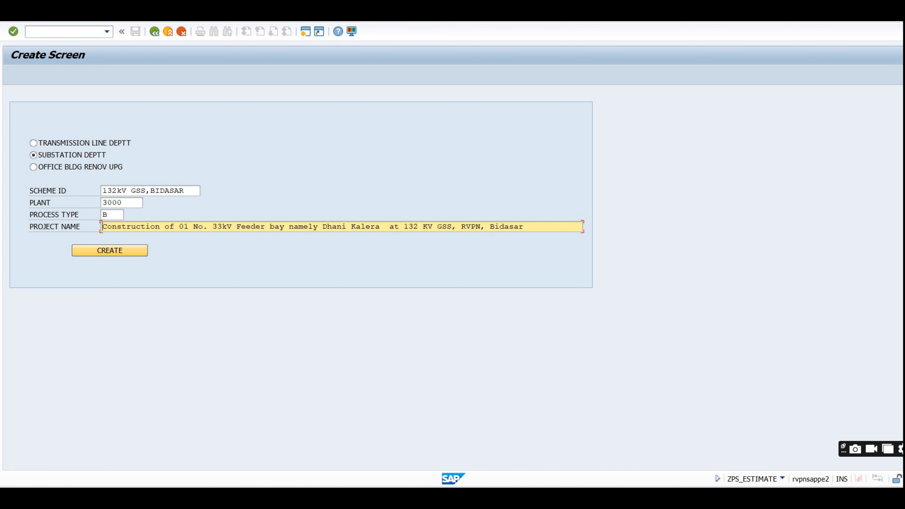
left_click(110, 250)
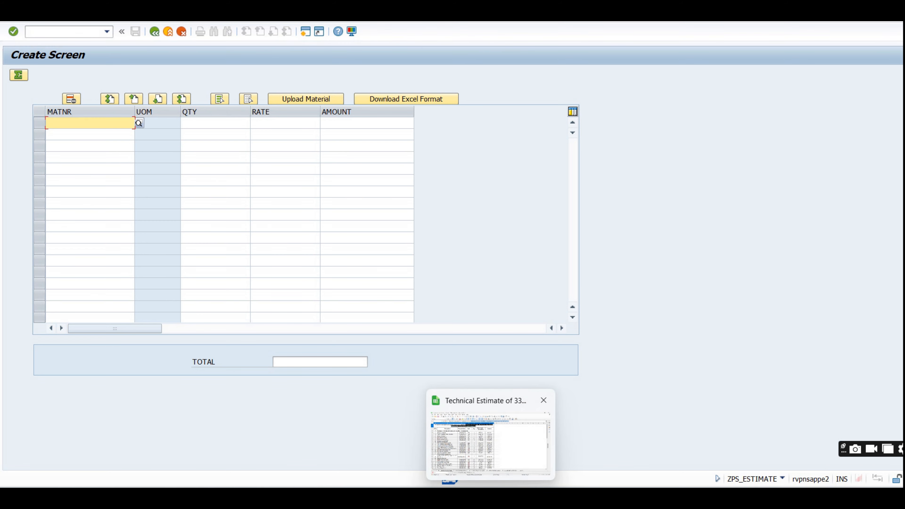
Step: Copy the six structure material codes in C4:C9 of the estimate spreadsheet into the MATNR column of the SAP table
left_click(491, 497)
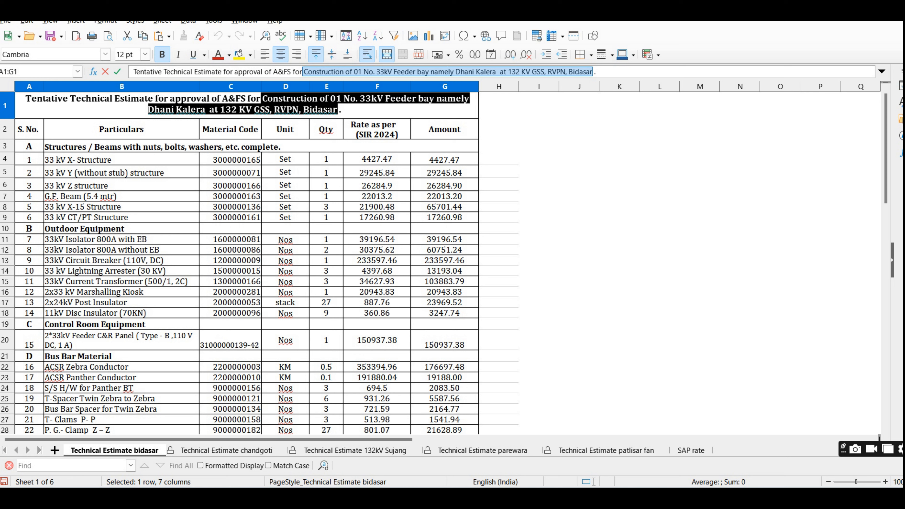
left_click(230, 159)
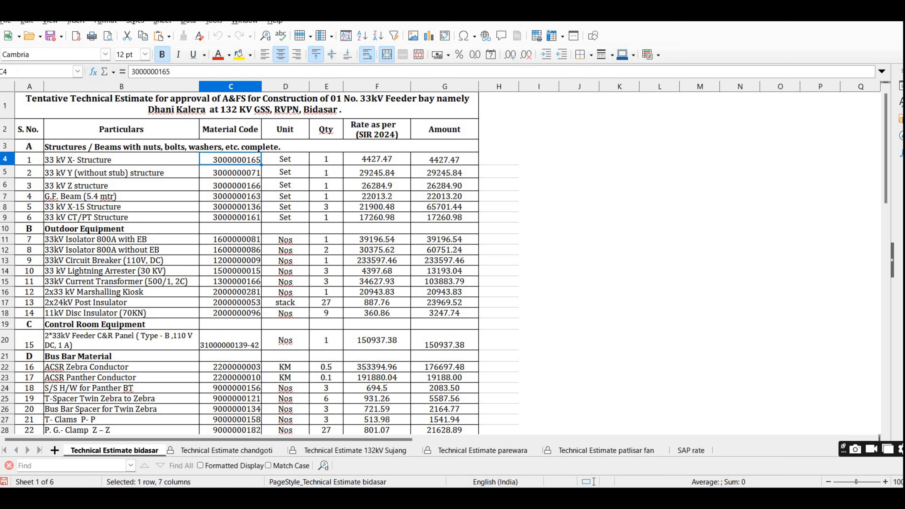
left_click_drag(231, 159, 230, 217)
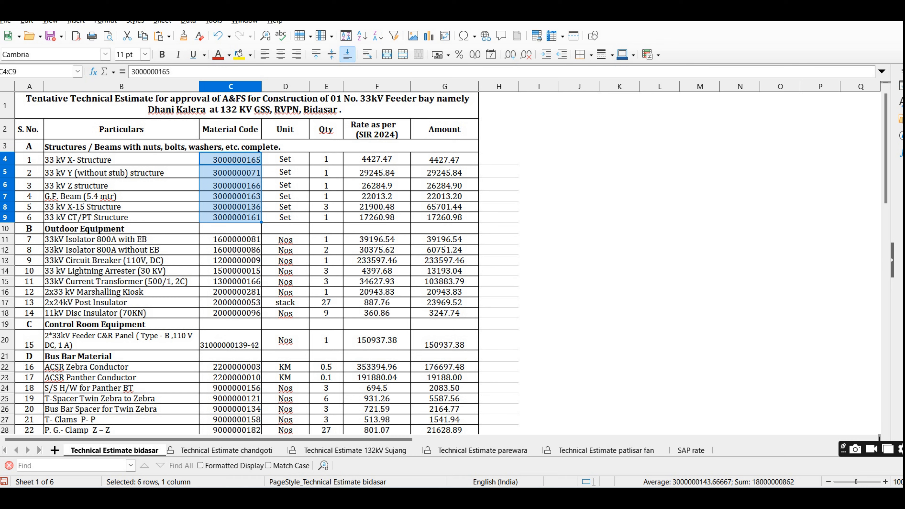
key("alt+Tab")
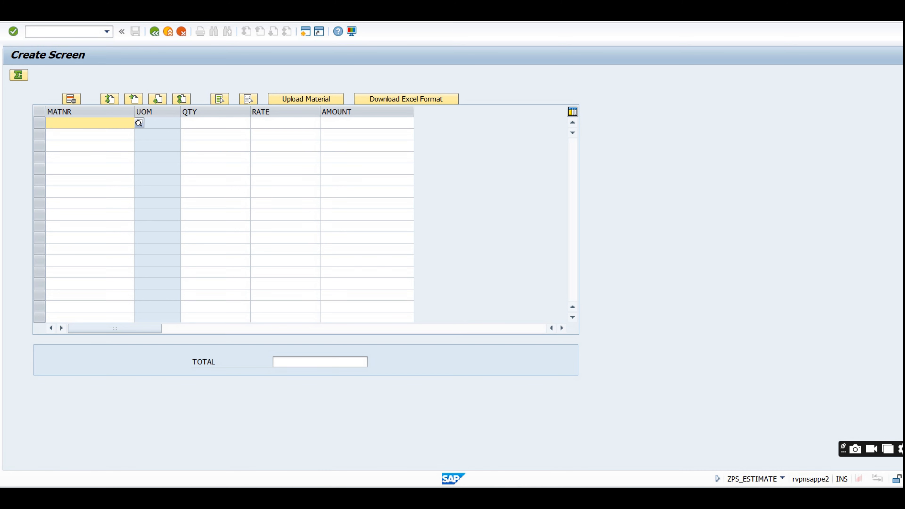
key("ctrl+v")
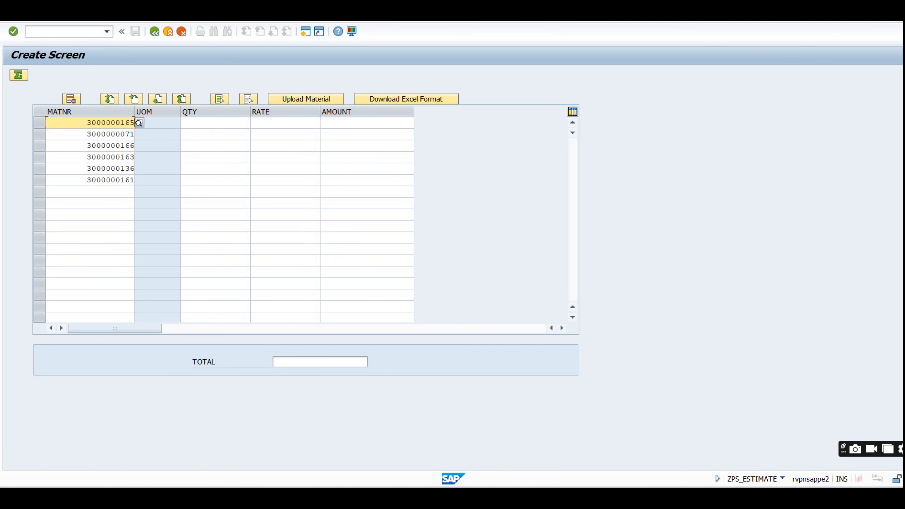
Step: Copy the matching quantities in E4:E9 of the spreadsheet into SAP's QTY column and have the rates and amounts filled in
key("alt+Tab")
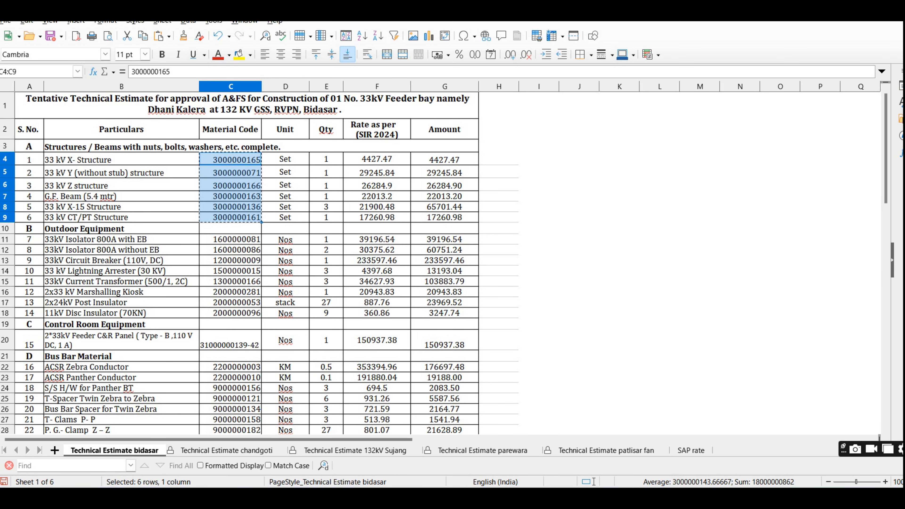
left_click_drag(326, 159, 326, 217)
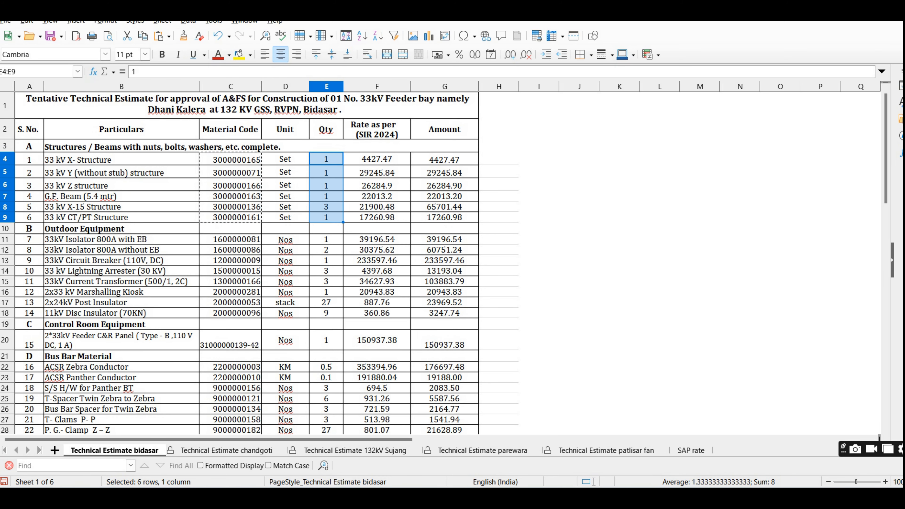
key("ctrl+c")
key("alt+Tab")
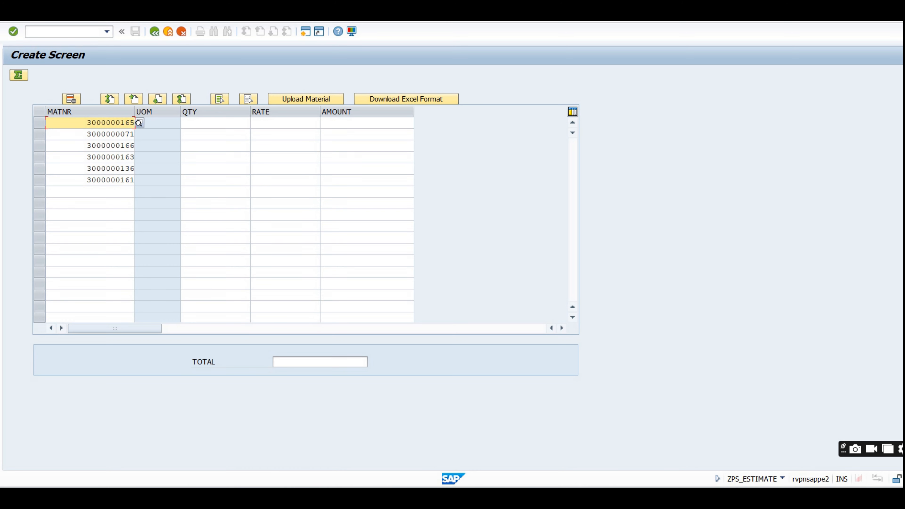
left_click(248, 123)
key("ctrl+v")
key("Return")
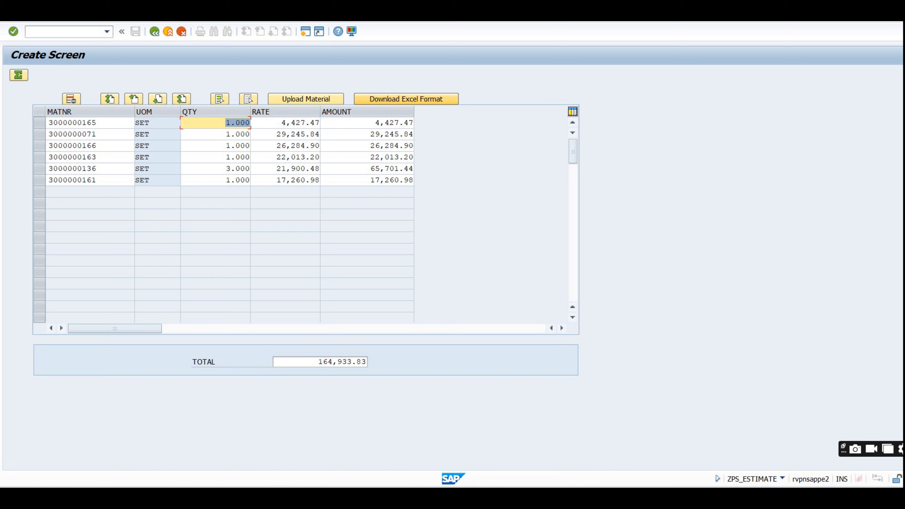
Step: Download the material Excel format to the Desktop folder under the file name MATERIAL
left_click(405, 99)
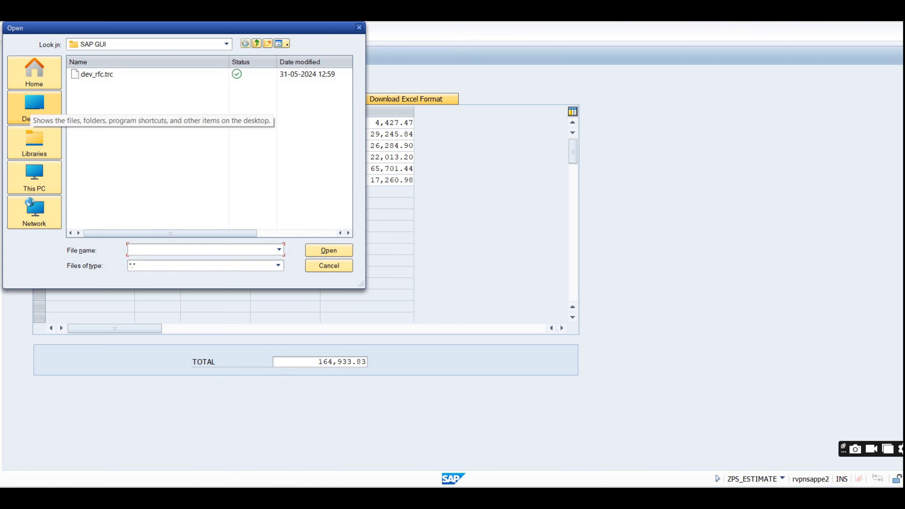
left_click(34, 107)
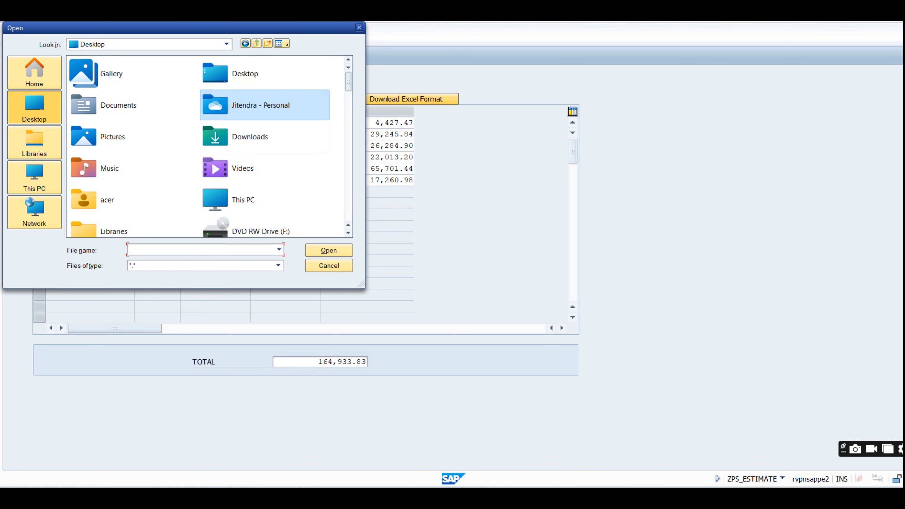
left_click(246, 74)
left_click(201, 250)
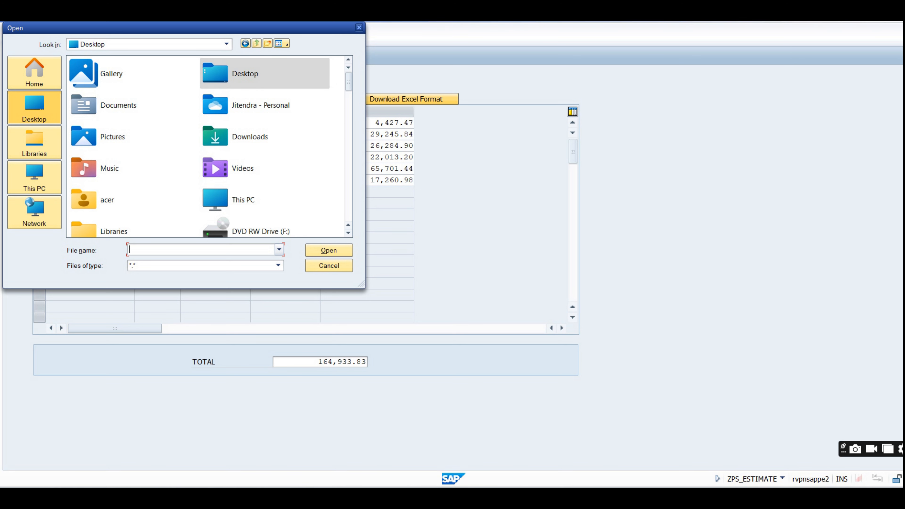
type("MAT")
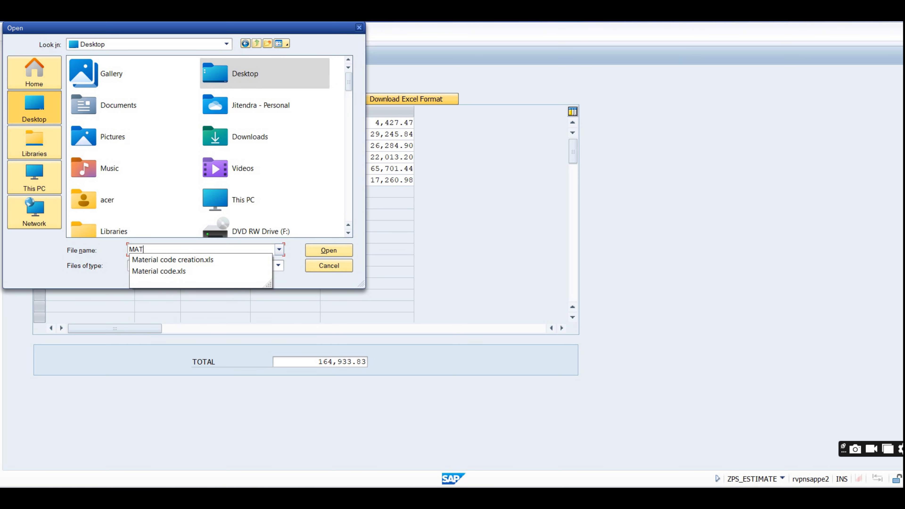
type("A")
type("ERIAL")
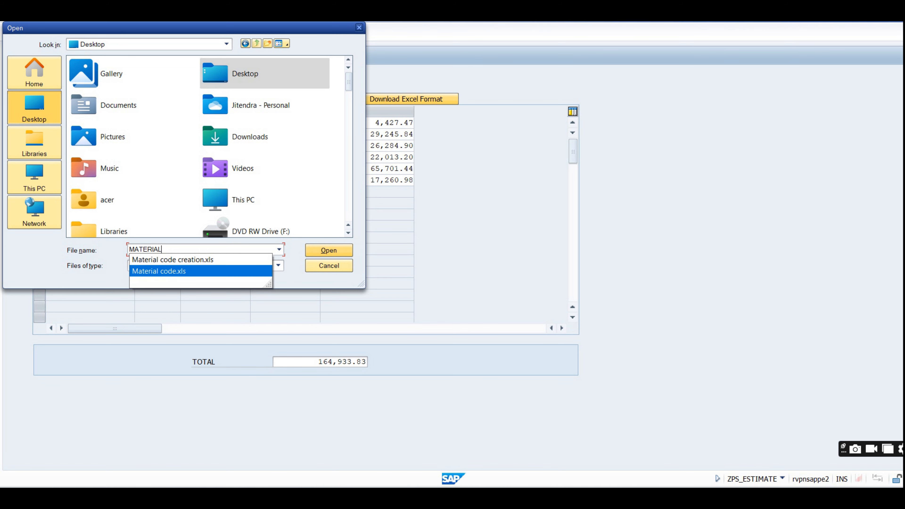
left_click(328, 250)
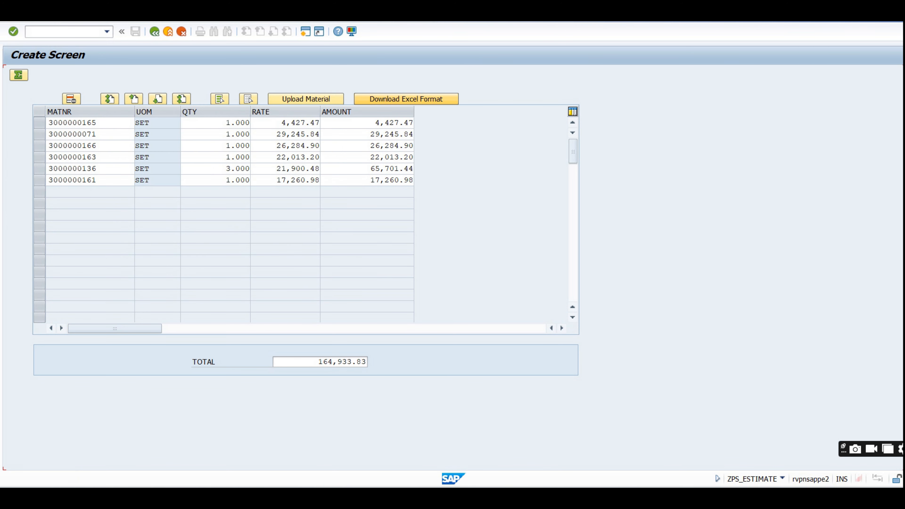
Step: Check the Windows desktop for the downloaded format file and return to the SAP Create Screen
key("super+d")
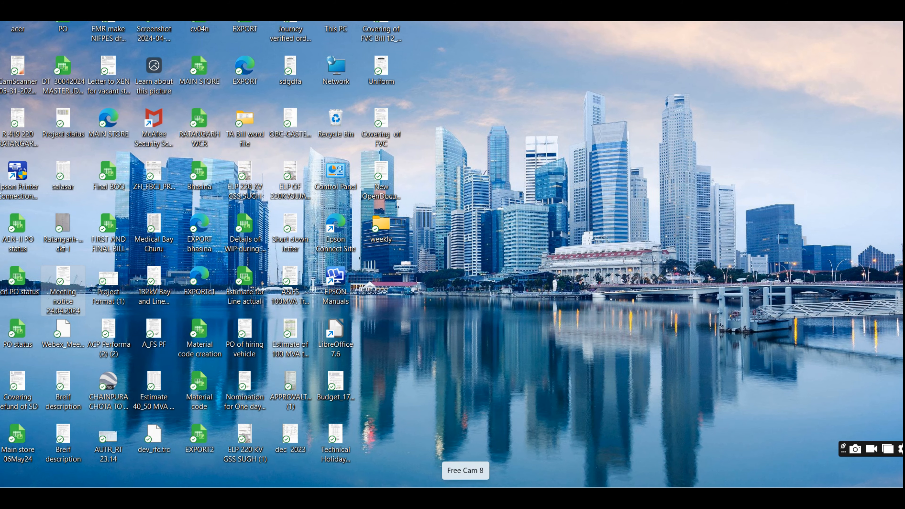
mouse_move(359, 498)
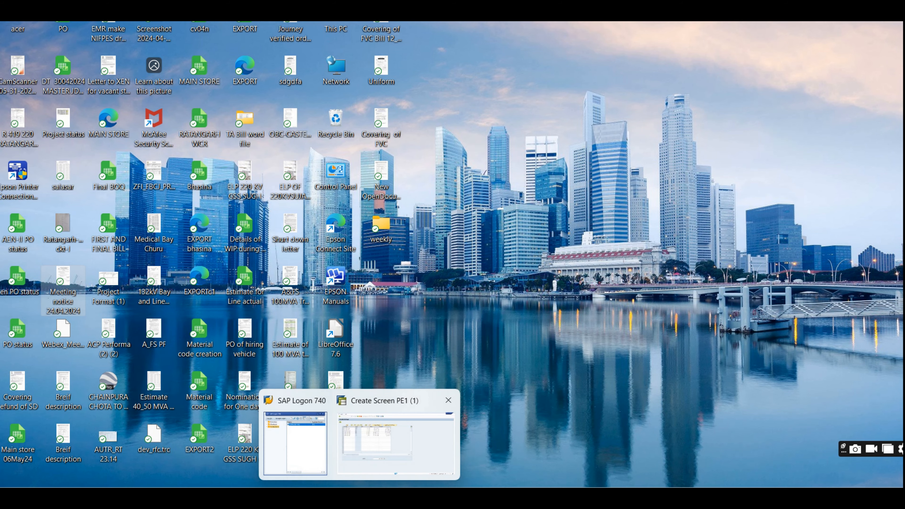
left_click(396, 443)
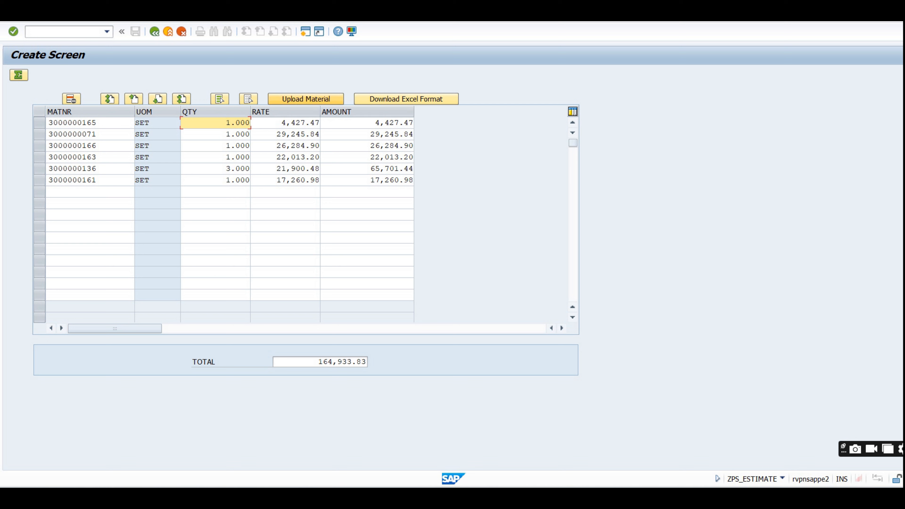
Step: View the Material Upload program and its file selection, and go back to the estimate without choosing a file
left_click(305, 98)
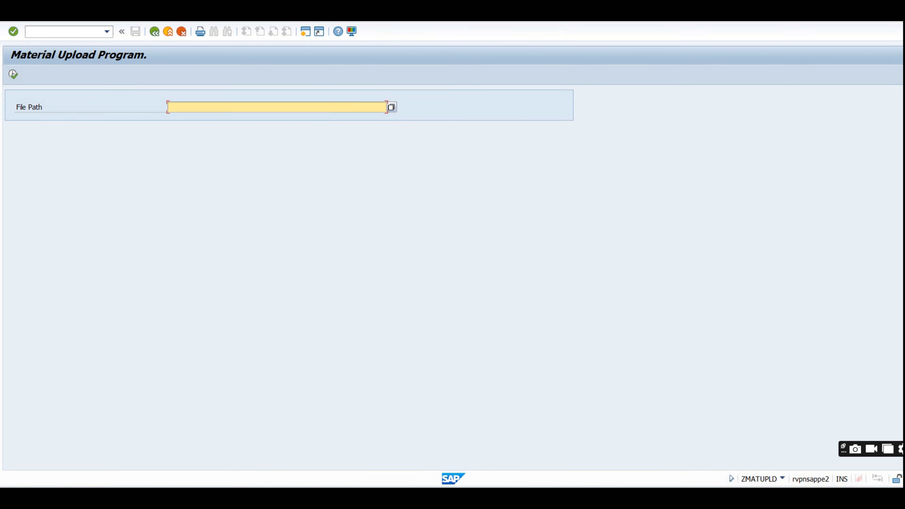
left_click(391, 107)
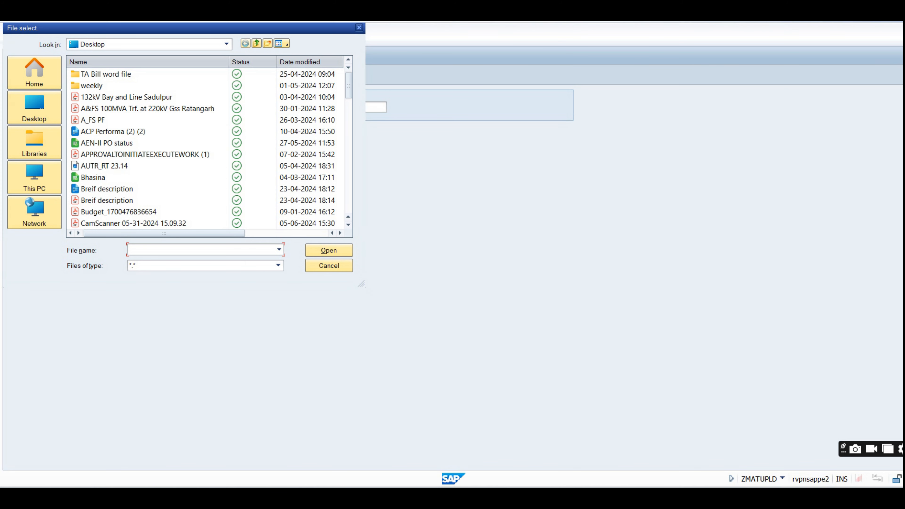
key("Escape")
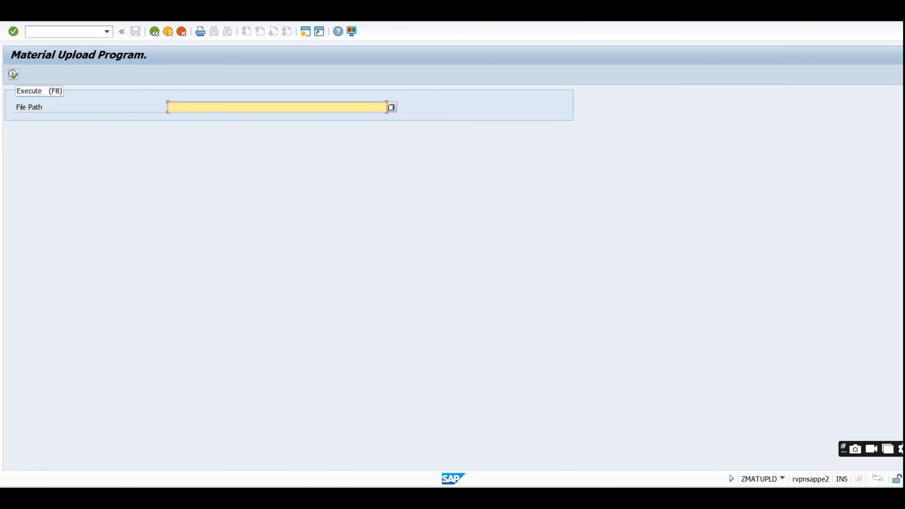
left_click(154, 31)
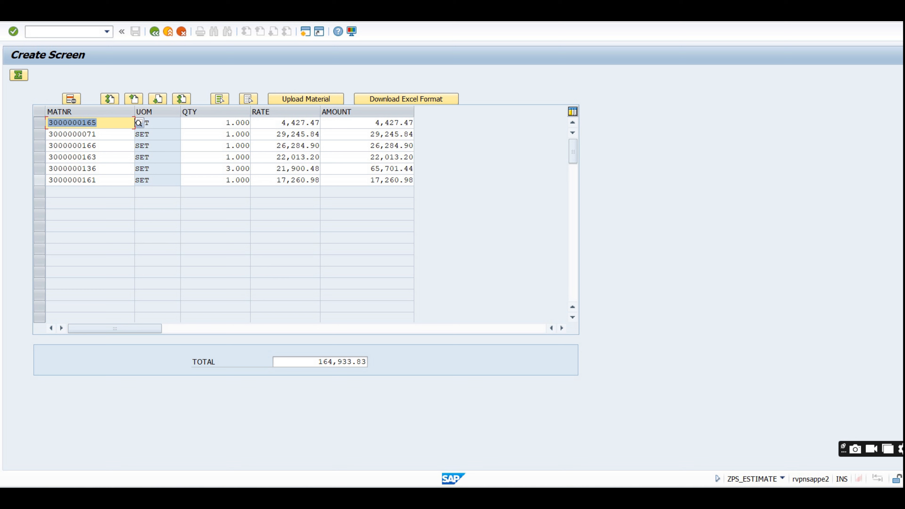
Step: Review the remaining material sections in the technical estimate spreadsheet and return to the SAP material table
left_click(39, 180)
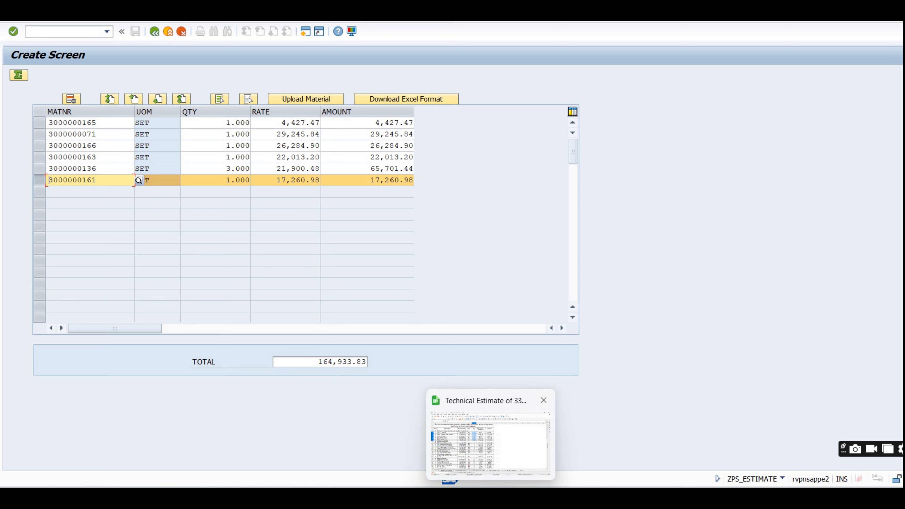
left_click(489, 442)
scroll(259, 263, "down", 6)
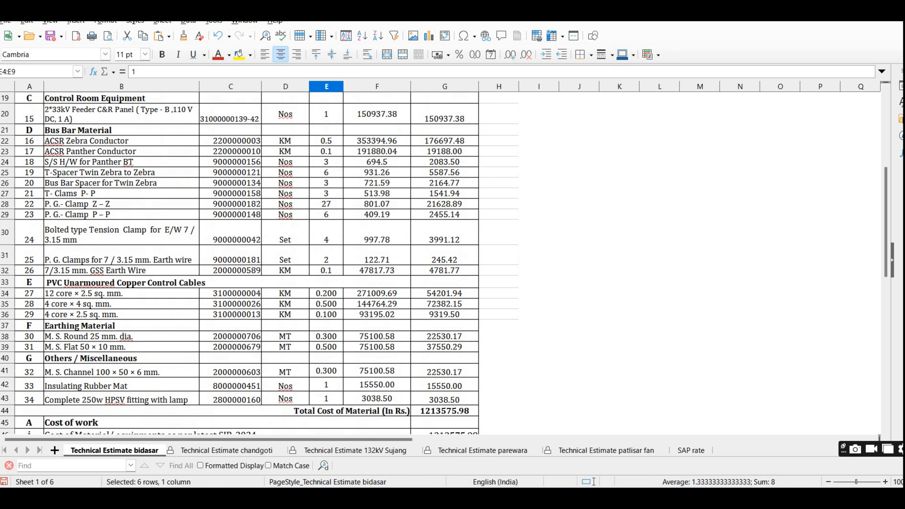
scroll(259, 263, "up", 6)
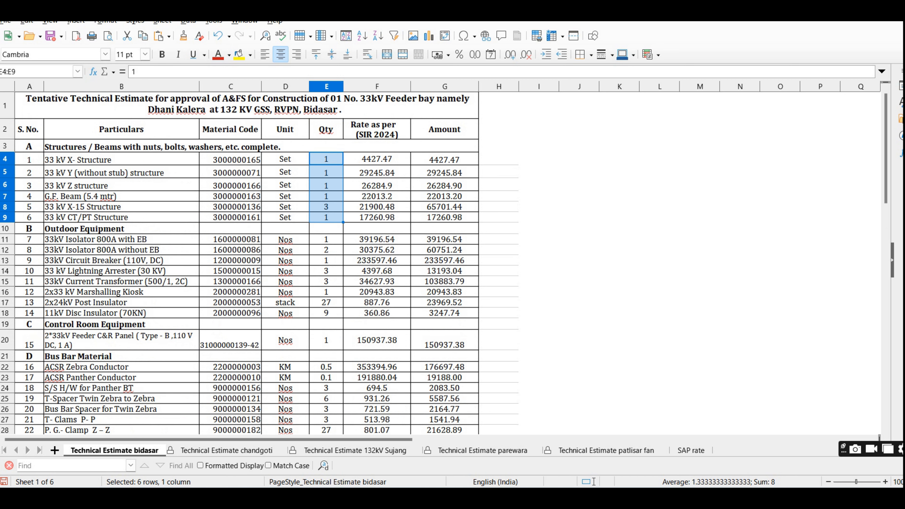
mouse_move(359, 486)
left_click(396, 441)
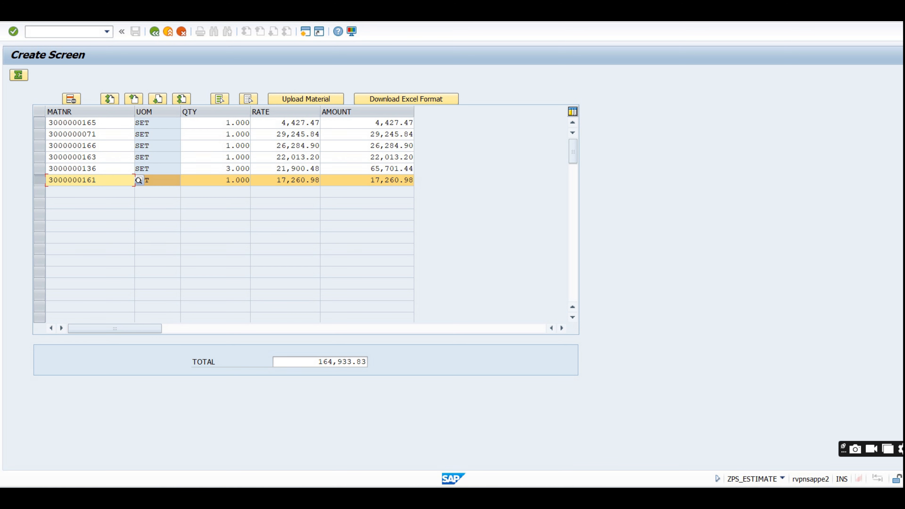
key("Return")
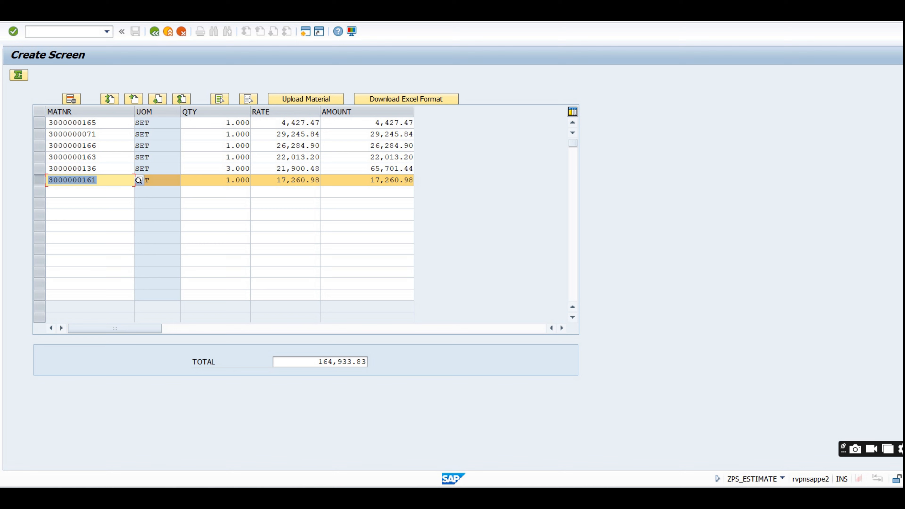
mouse_move(490, 486)
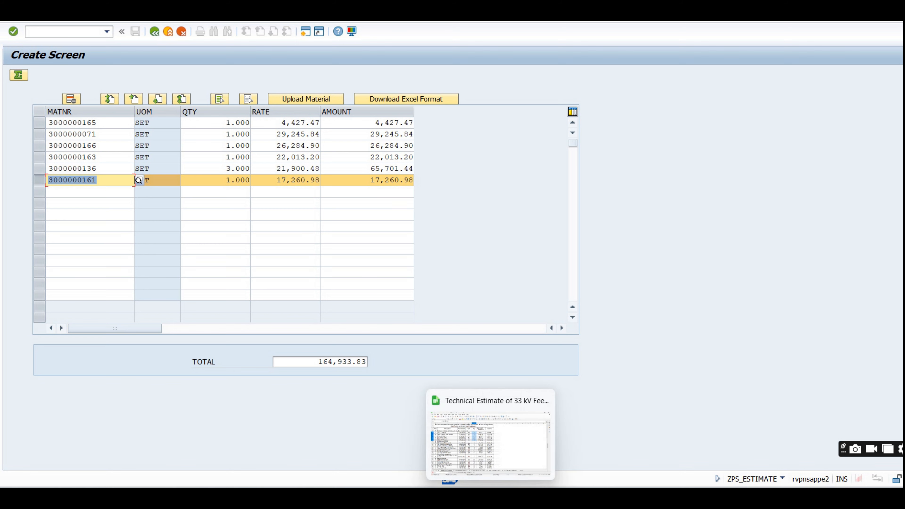
left_click(490, 438)
key("ctrl+c")
left_click_drag(230, 238, 230, 313)
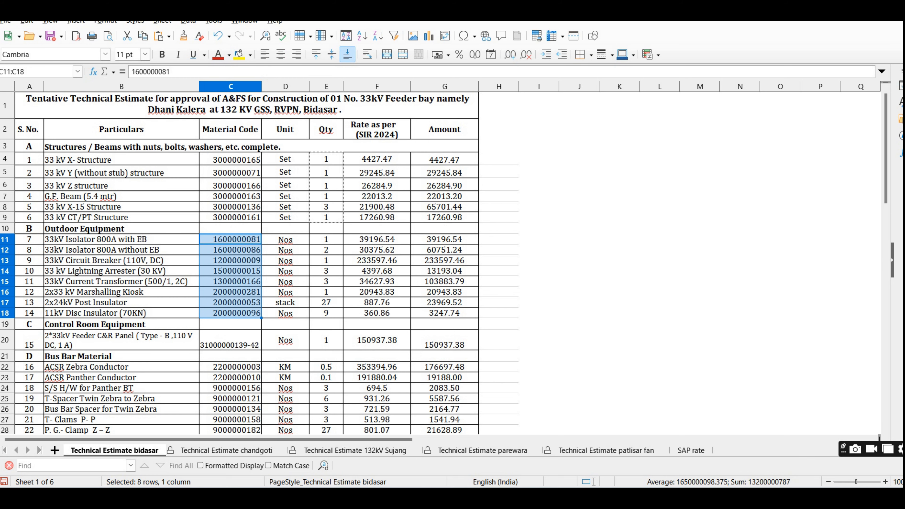
key("ctrl+c")
key("alt+Tab")
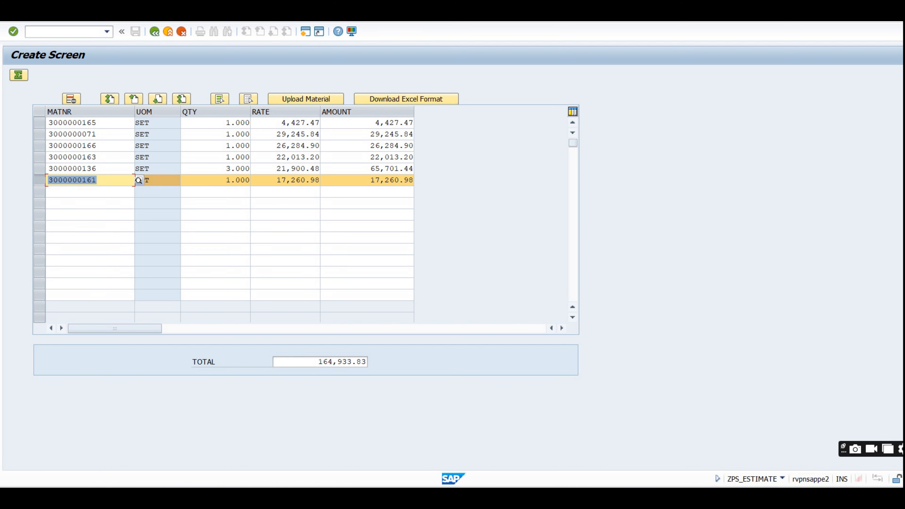
left_click(90, 192)
key("ctrl+v")
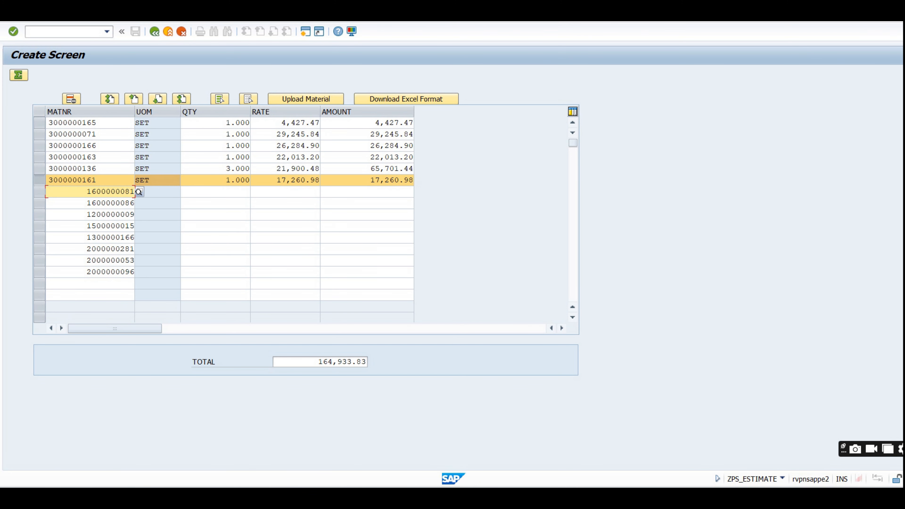
Step: Copy the matching outdoor equipment quantities in E11:E18 into SAP's QTY column and have the units, rates and amounts filled in
key("alt+Tab")
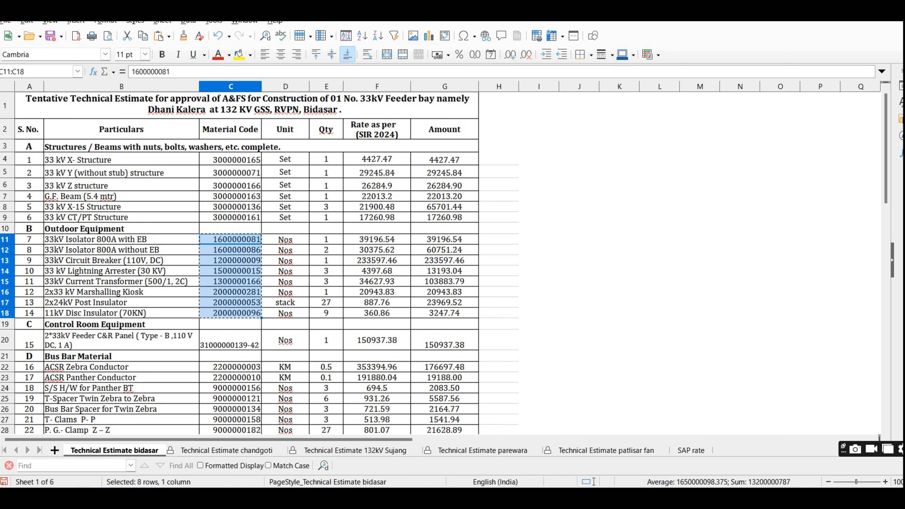
left_click(326, 239)
key("shift+Down")
key("shift+Down")
key("shift+Down")
key("shift+Down")
key("shift+Down")
key("shift+Down")
key("shift+Down")
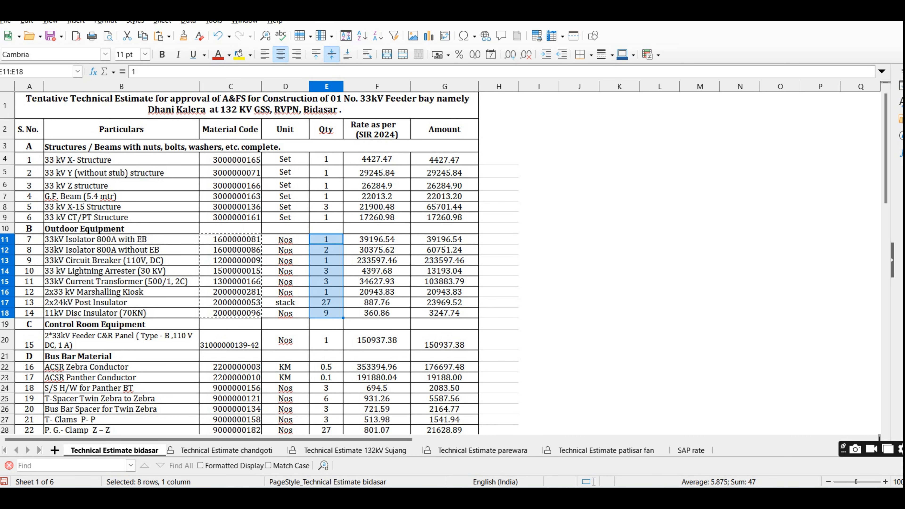
key("alt+Tab")
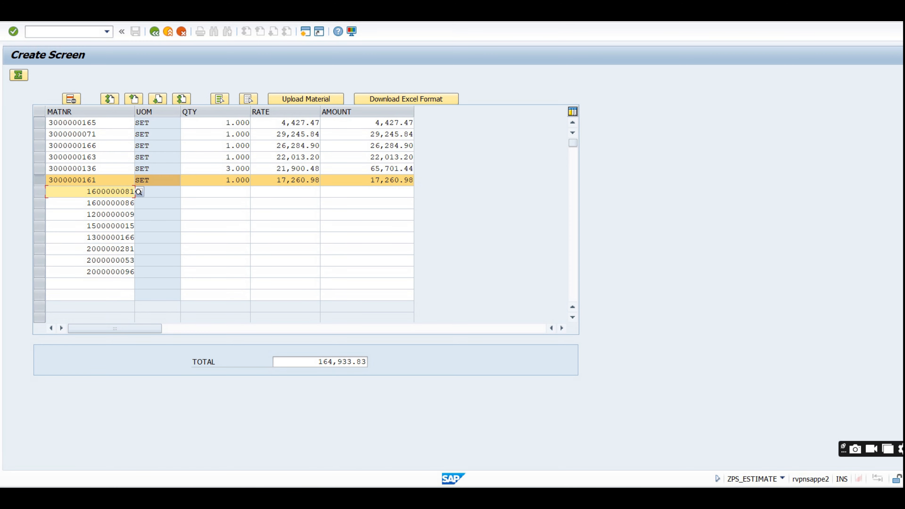
left_click(249, 192)
key("ctrl+v")
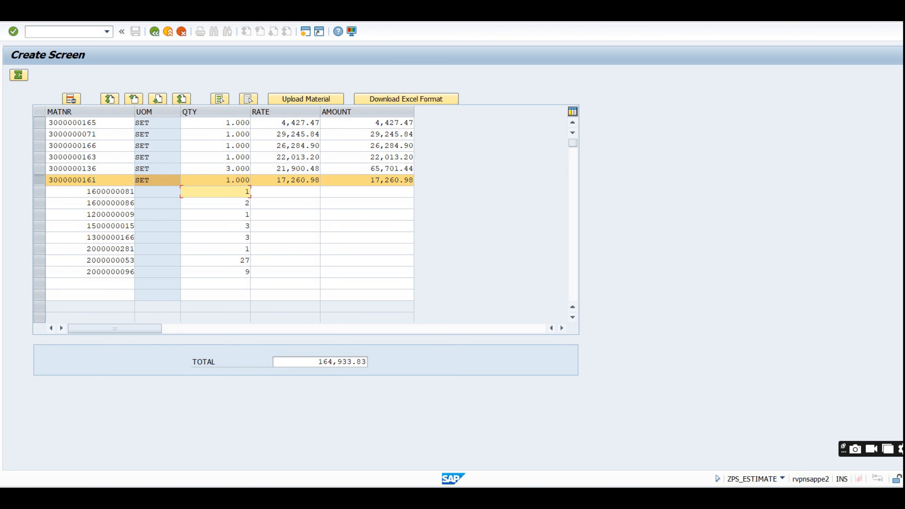
key("Return")
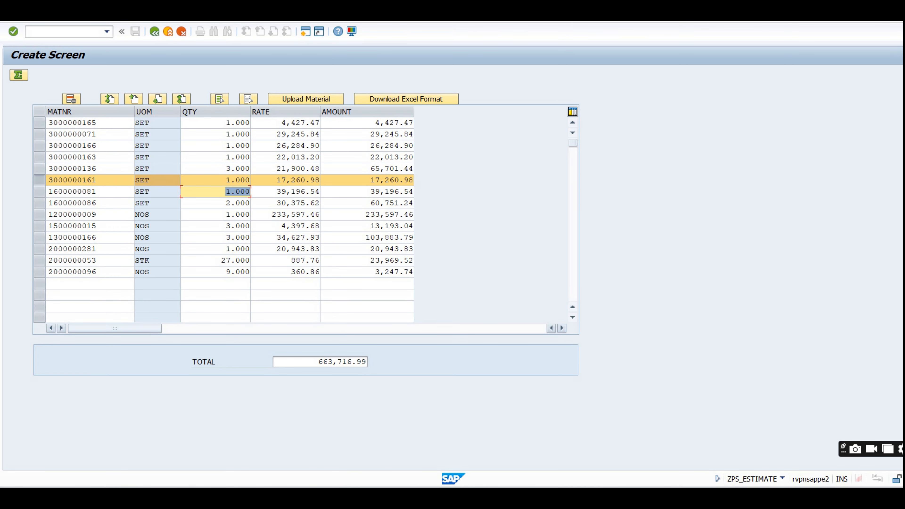
left_click(75, 284)
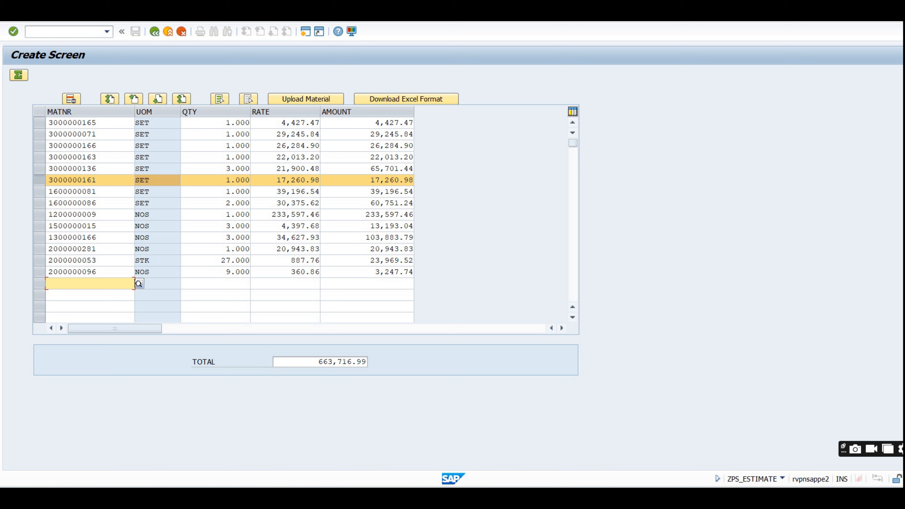
scroll(306, 220, "down", 7)
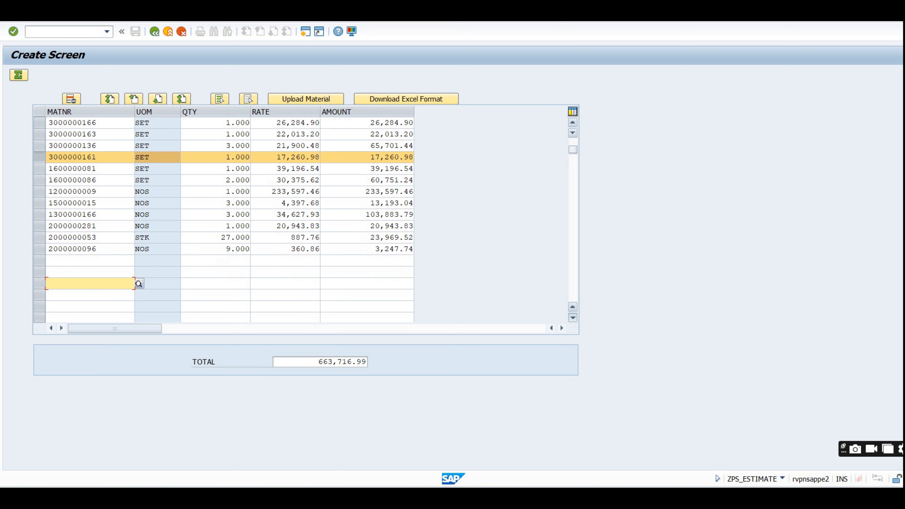
scroll(306, 221, "down", 3)
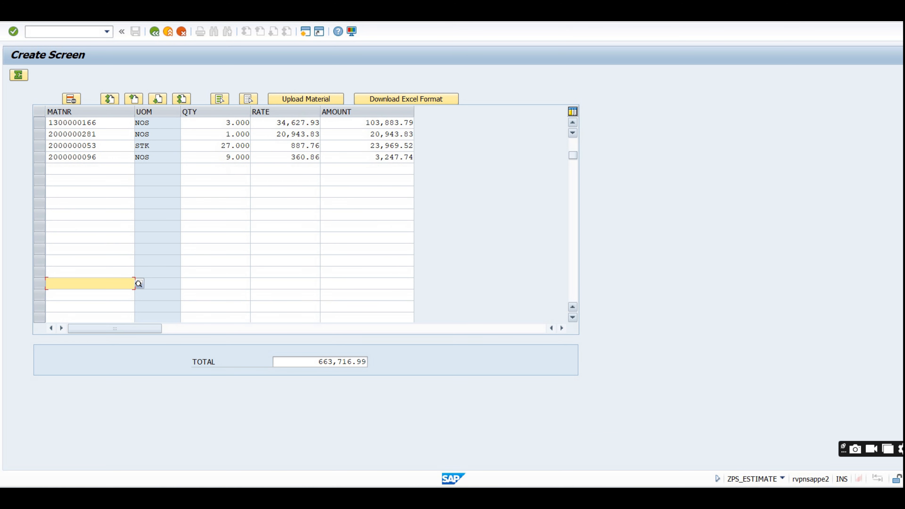
scroll(306, 220, "down", 1)
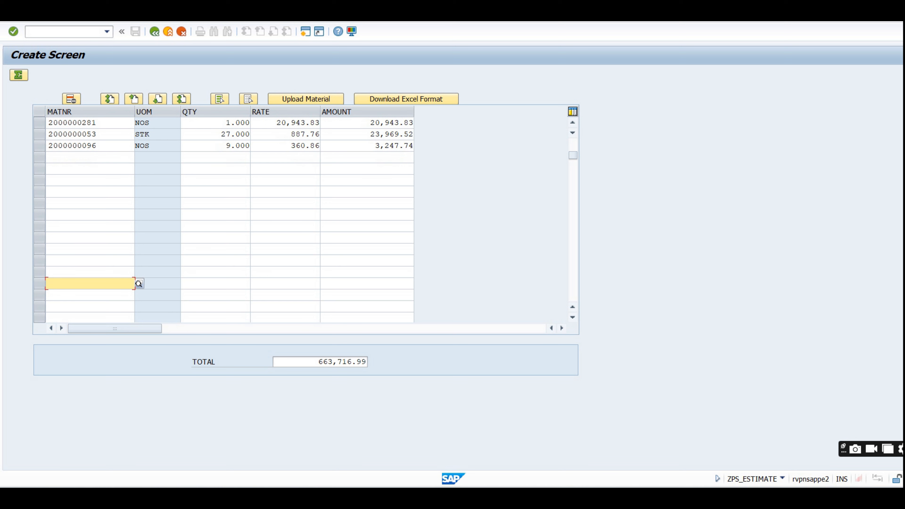
left_click_drag(290, 145, 319, 146)
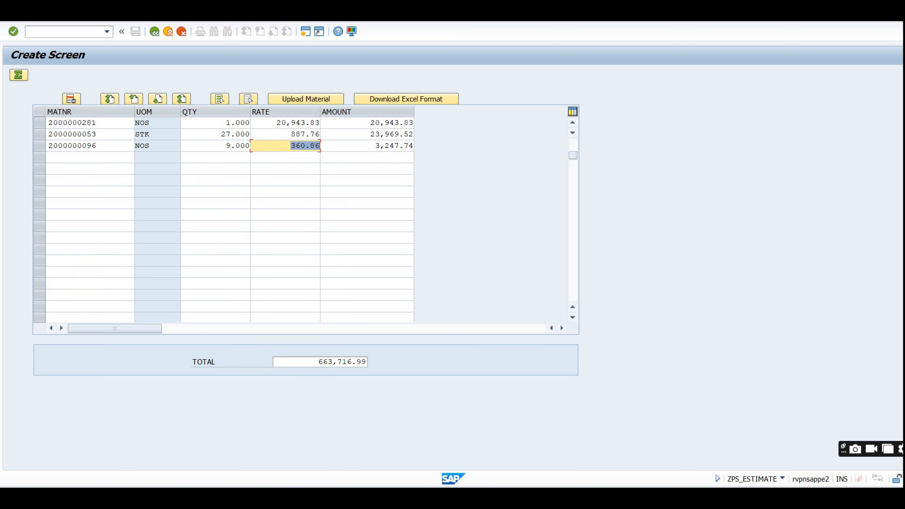
left_click(367, 192)
left_click(90, 157)
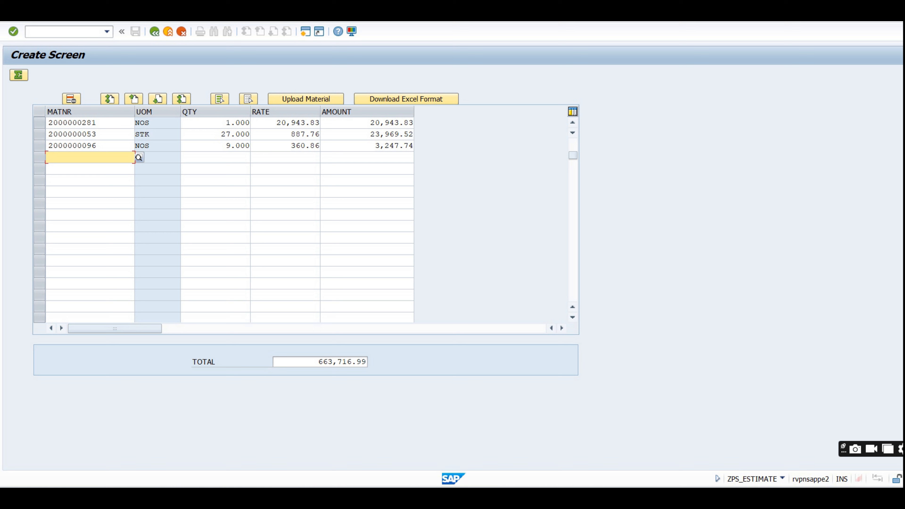
mouse_move(490, 496)
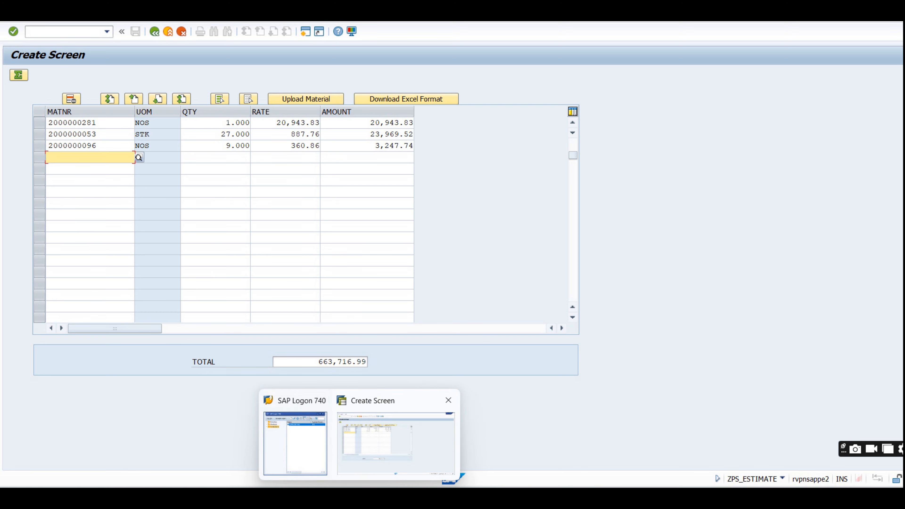
left_click(491, 445)
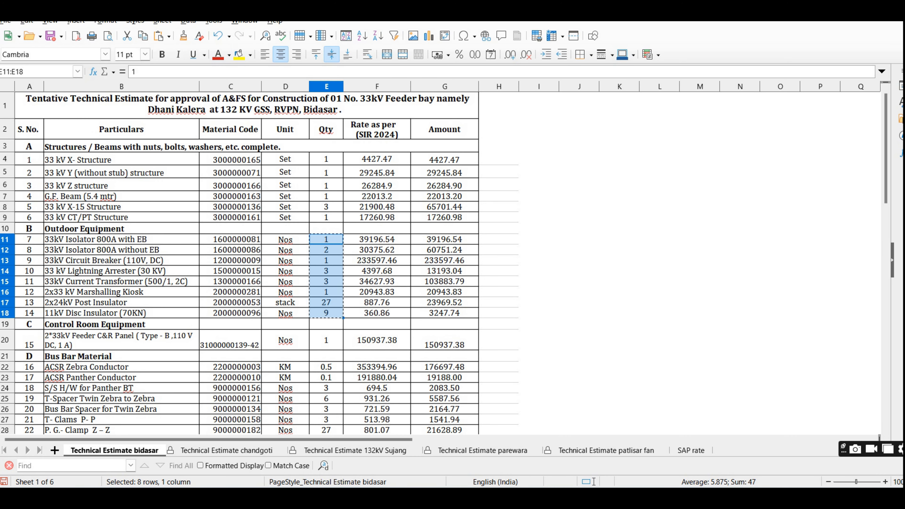
scroll(259, 264, "down", 3)
left_click(230, 210)
key("ctrl+c")
key("alt+Tab")
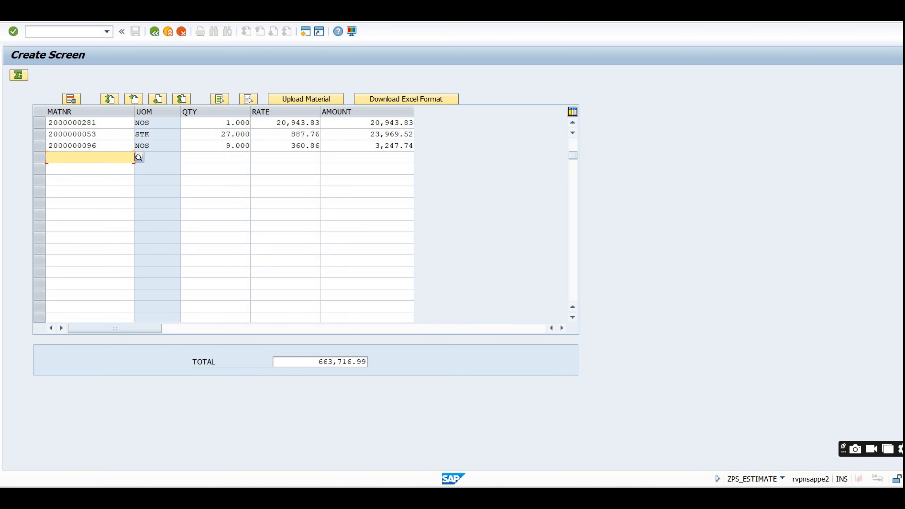
key("ctrl+v")
key("BackSpace")
key("BackSpace")
key("BackSpace")
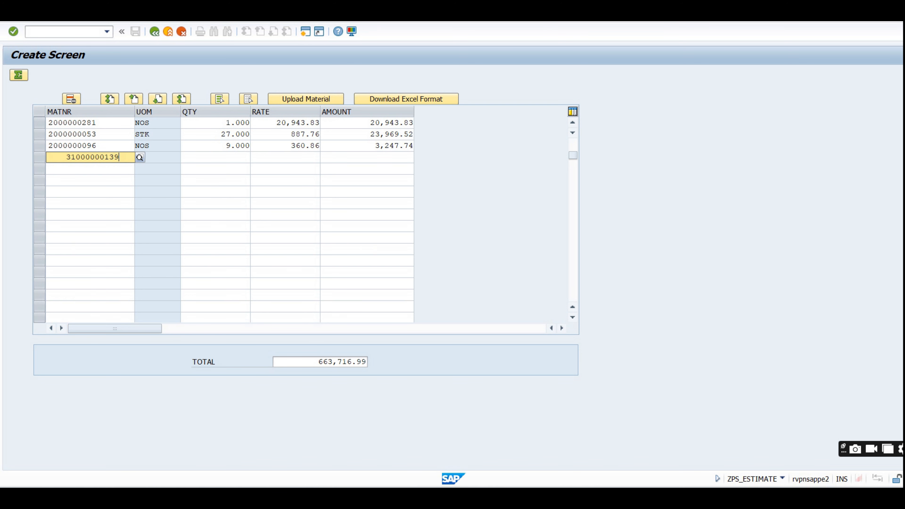
key("Return")
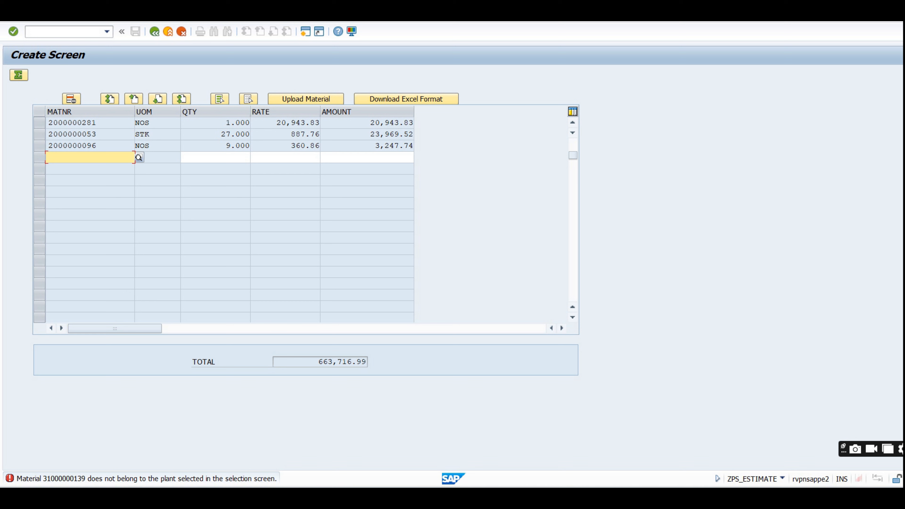
key("ctrl+v")
key("BackSpace")
key("BackSpace")
key("BackSpace")
key("Down")
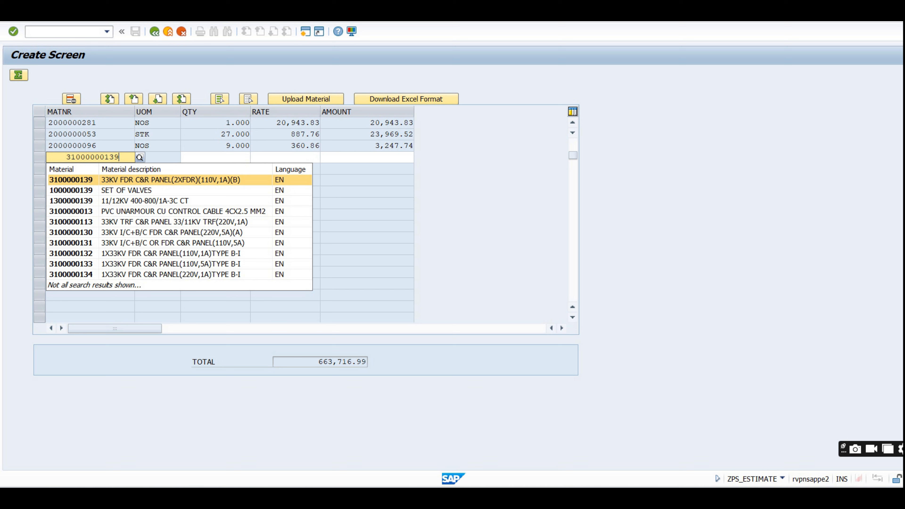
key("Return")
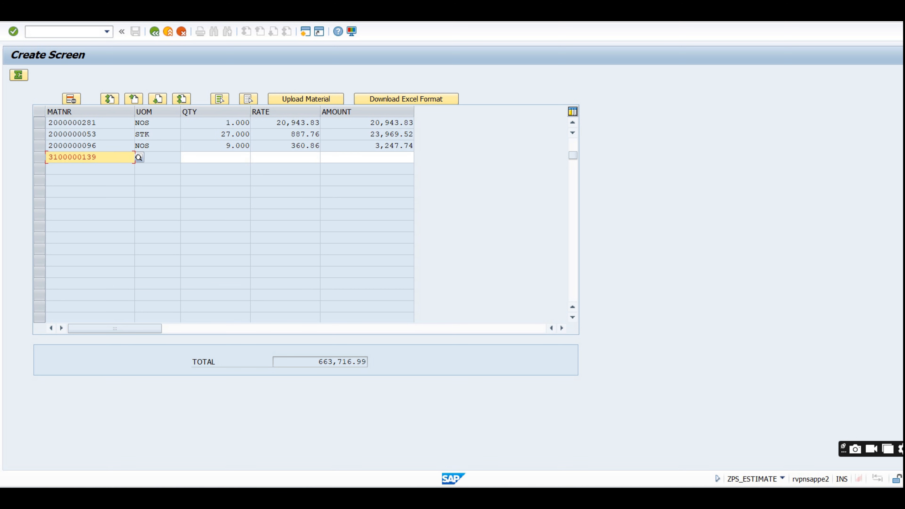
left_click(249, 157)
type("1")
key("Return")
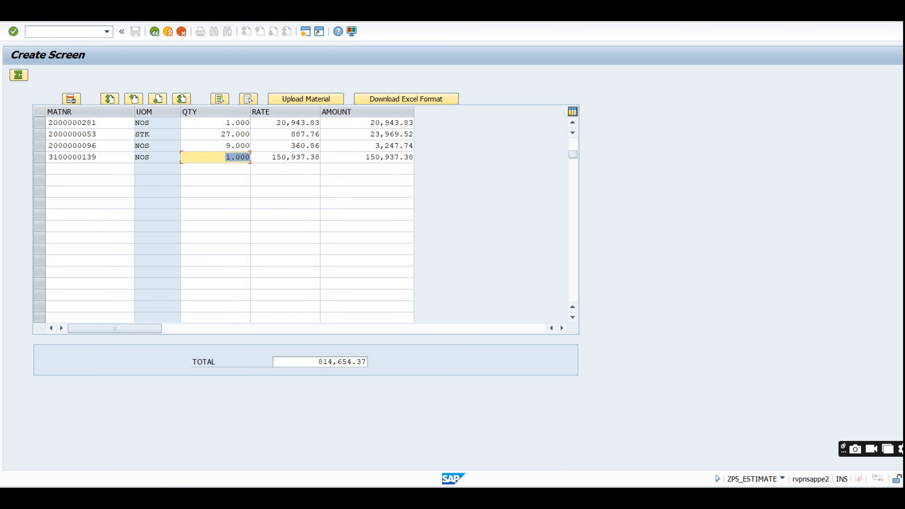
Step: Compare the control room panel entry in the spreadsheet's bidasar estimate with the one in the chandgoti estimate
left_click(488, 446)
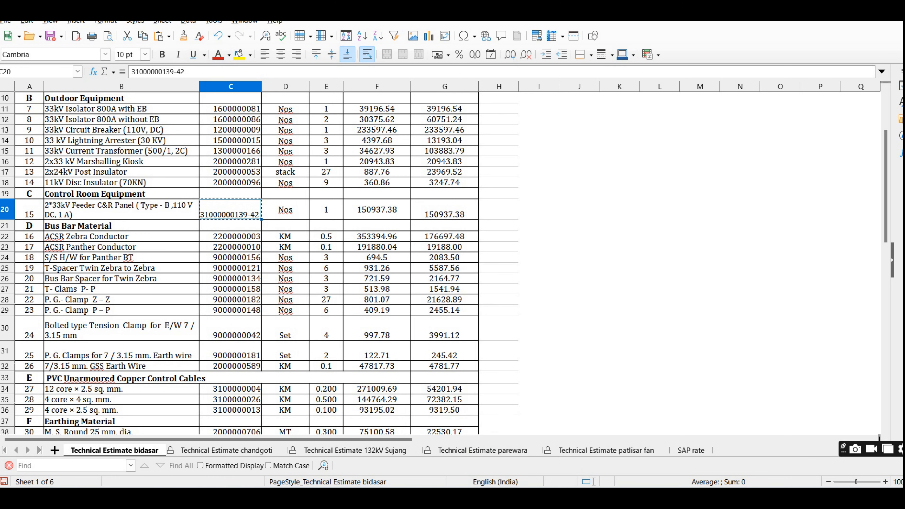
scroll(259, 263, "up", 3)
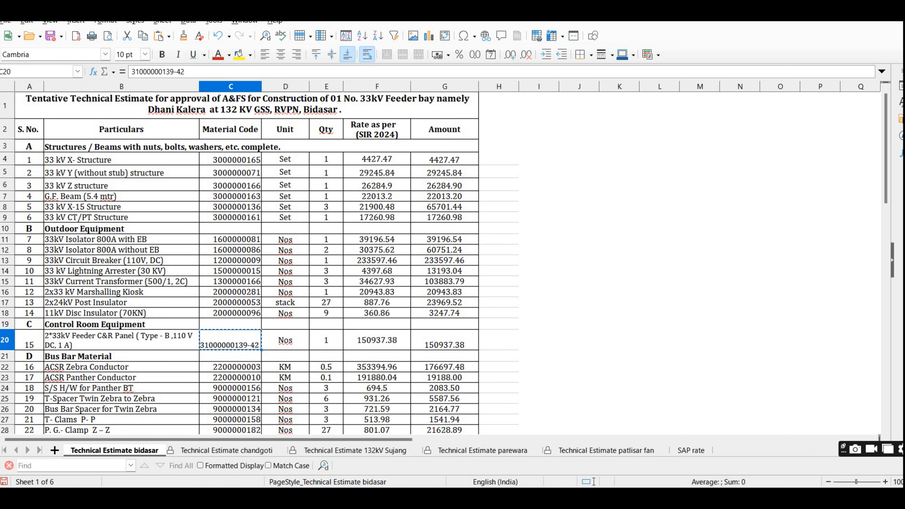
scroll(259, 263, "down", 2)
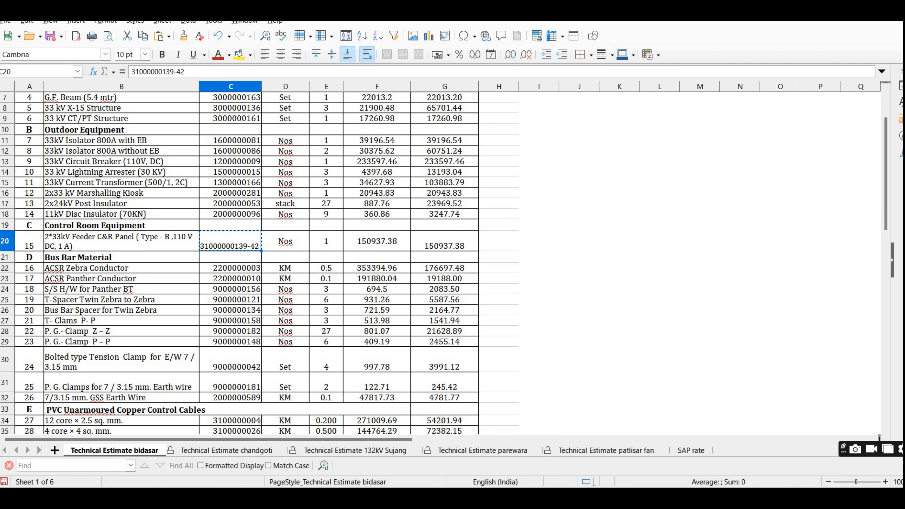
key("ctrl+Page_Down")
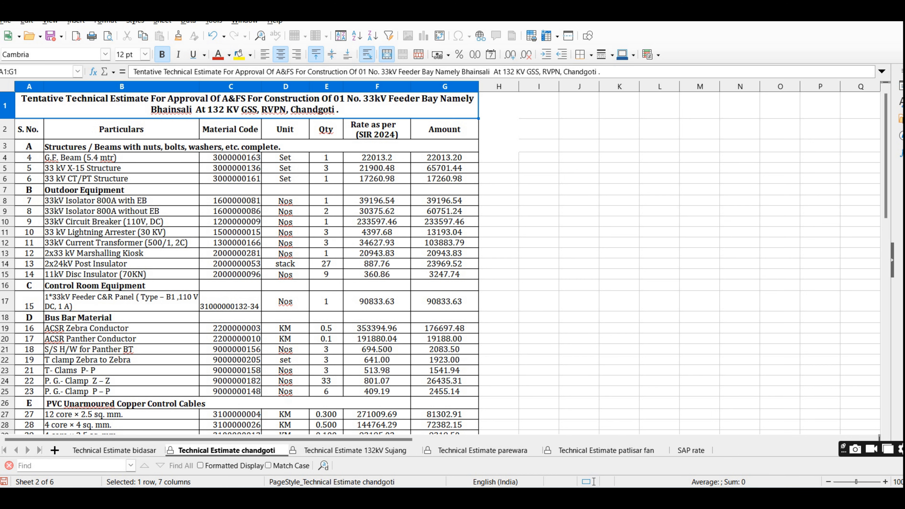
key("ctrl+Page_Up")
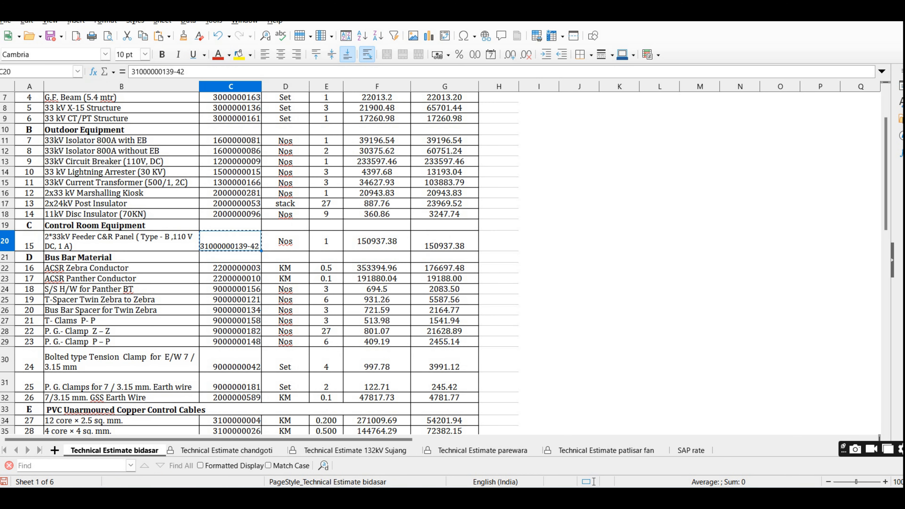
mouse_move(360, 497)
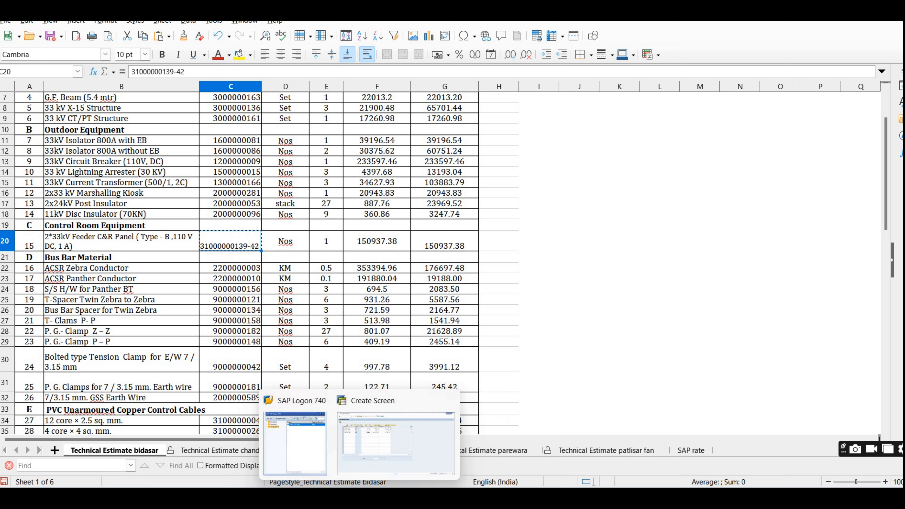
left_click(395, 442)
left_click(98, 157)
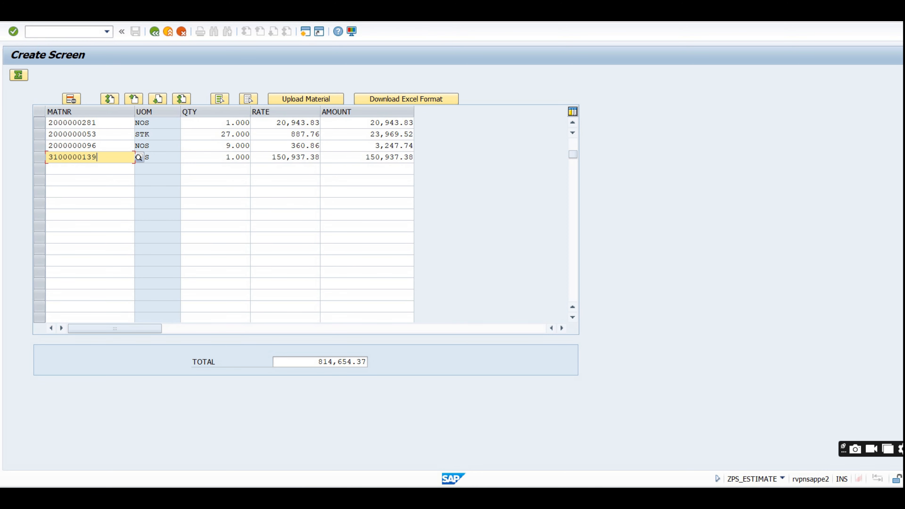
key("BackSpace")
type("2")
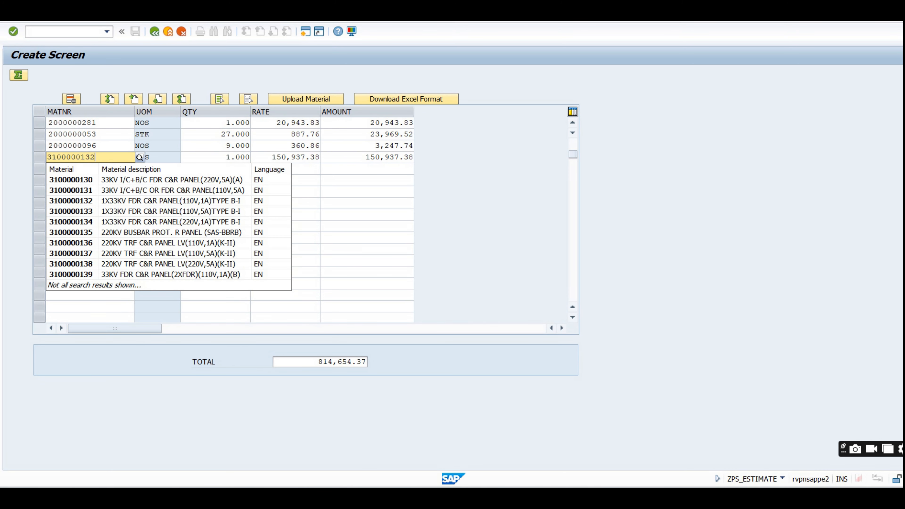
key("Down")
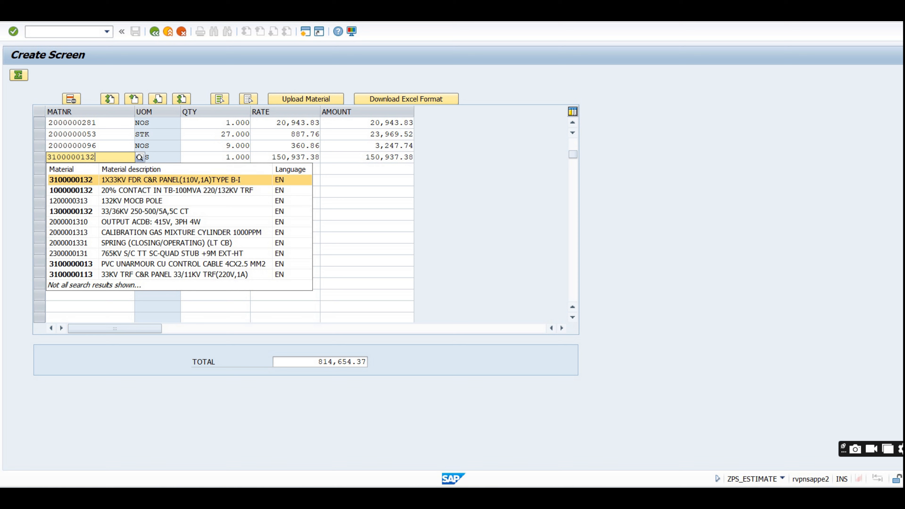
key("Return")
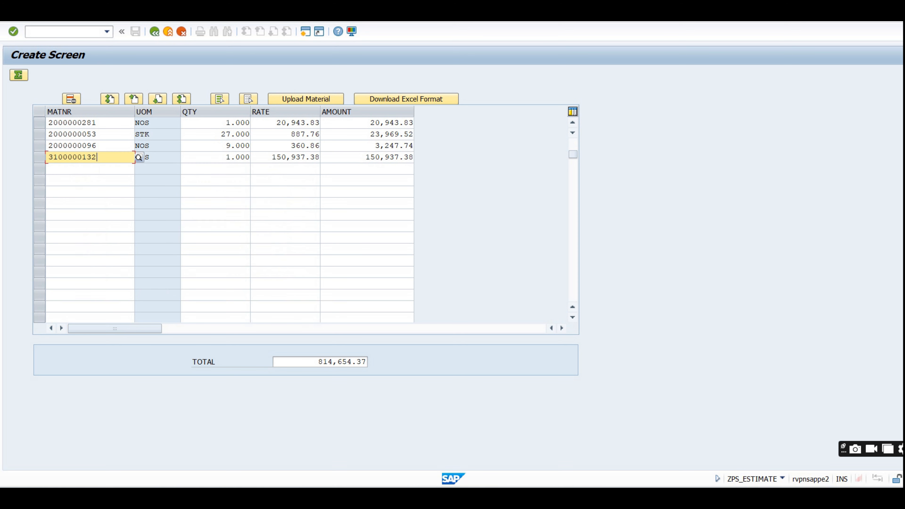
key("Return")
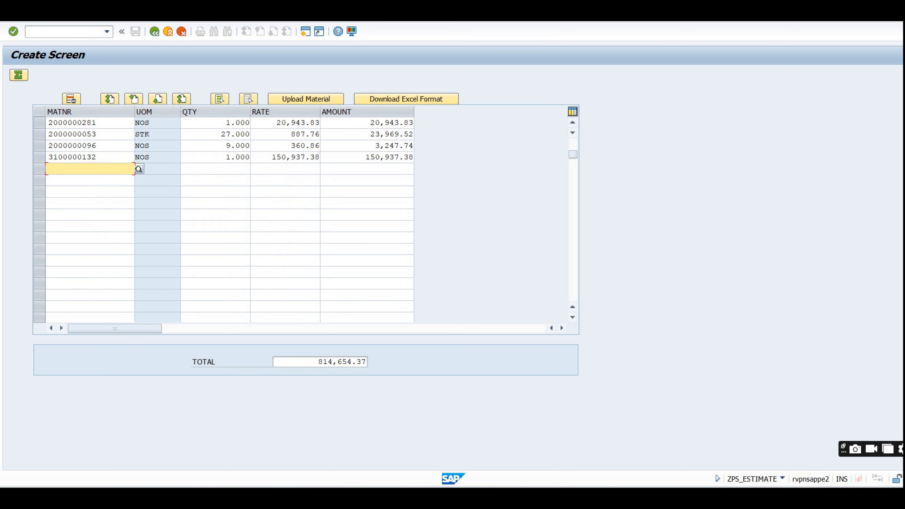
mouse_move(489, 497)
left_click(490, 442)
type("3100000132")
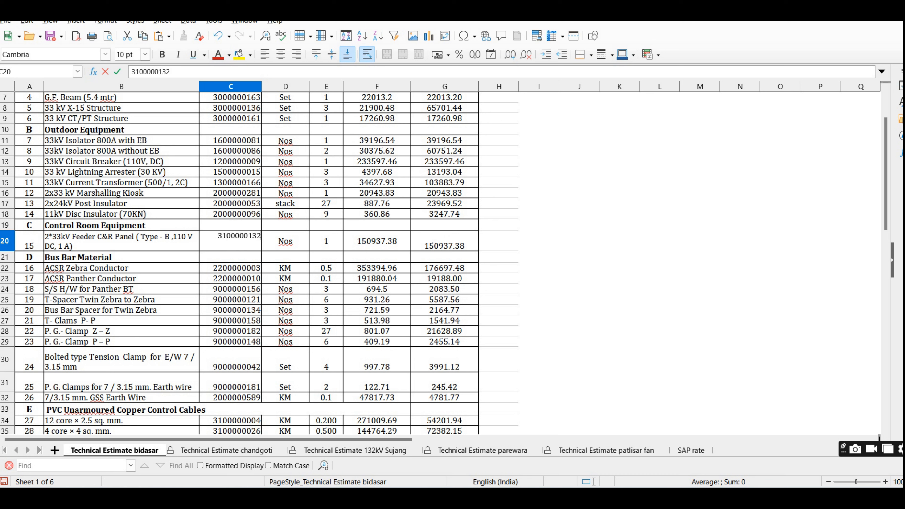
left_click(285, 278)
left_click_drag(231, 267, 231, 342)
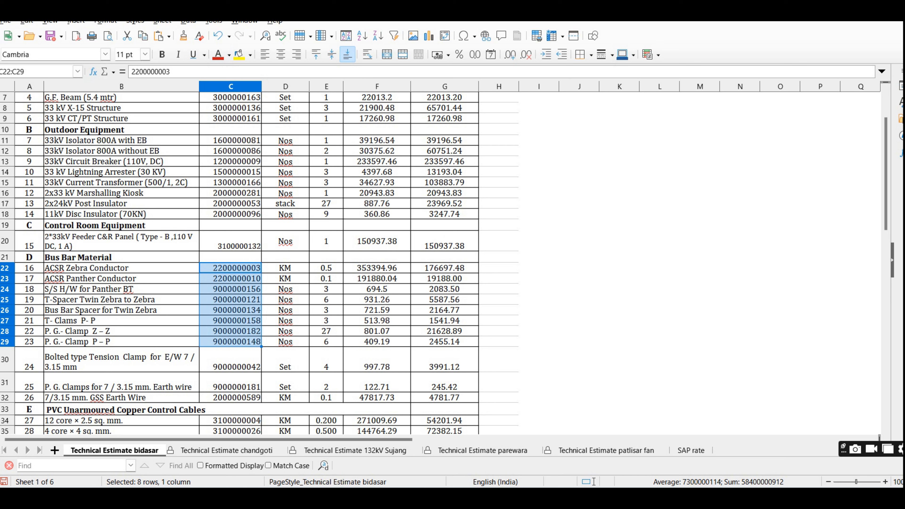
left_click_drag(325, 268, 326, 341, "ctrl")
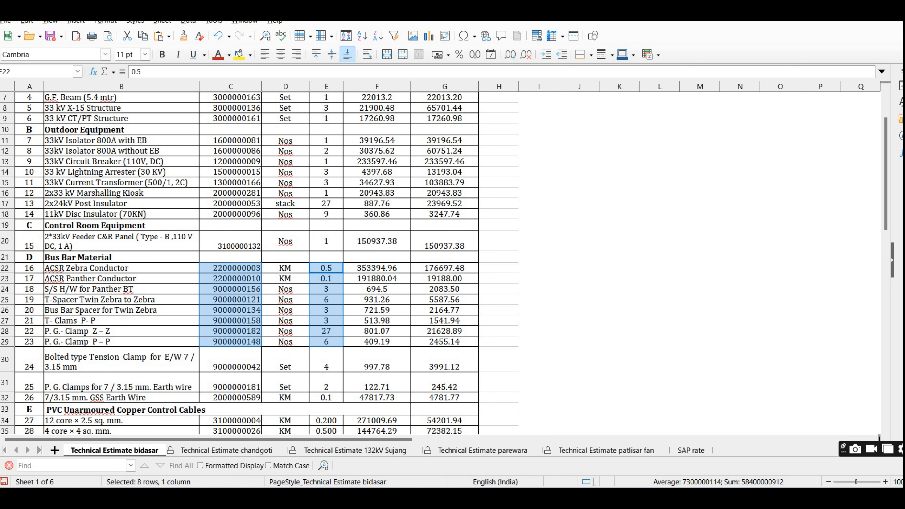
key("alt+Tab")
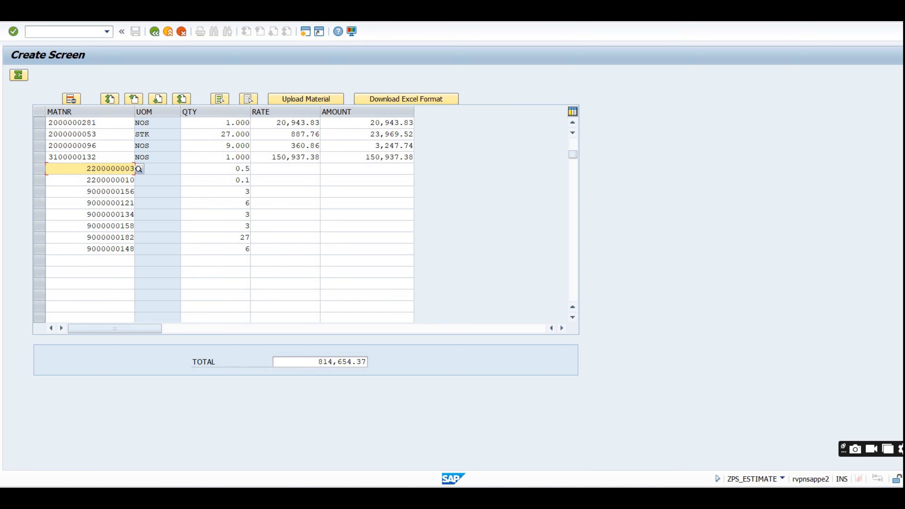
key("Return")
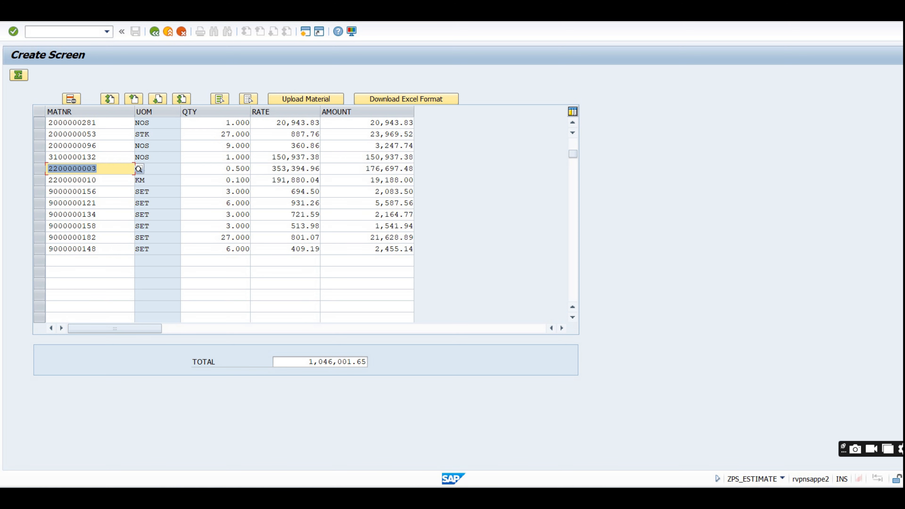
scroll(312, 215, "down", 6)
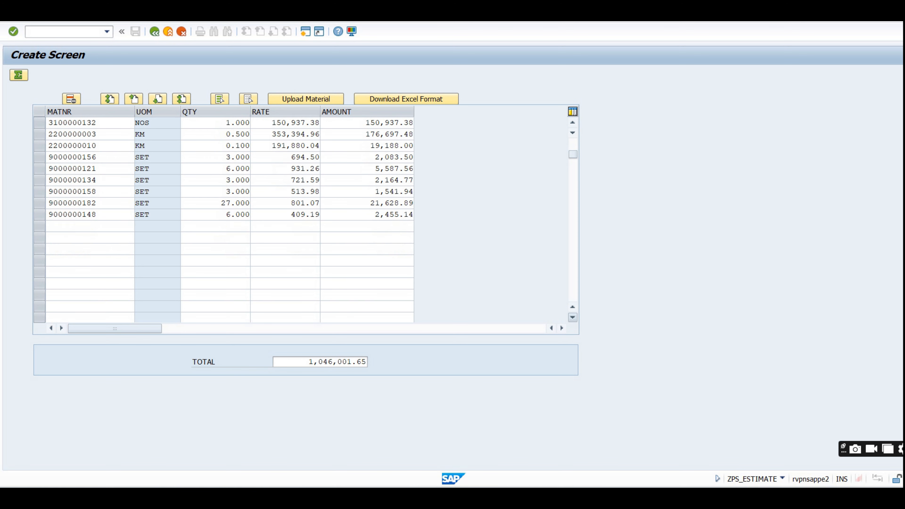
scroll(311, 215, "down", 3)
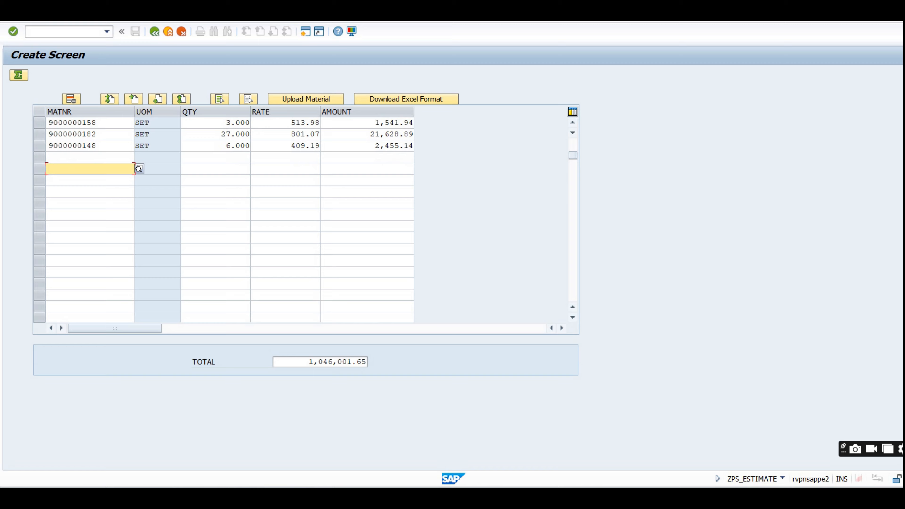
key("alt+Tab")
scroll(444, 264, "down", 5)
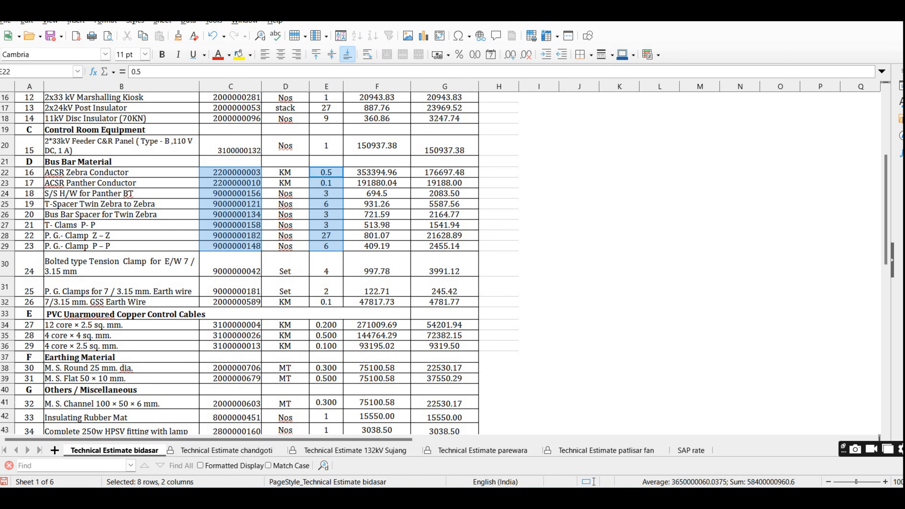
left_click_drag(230, 232, 230, 270)
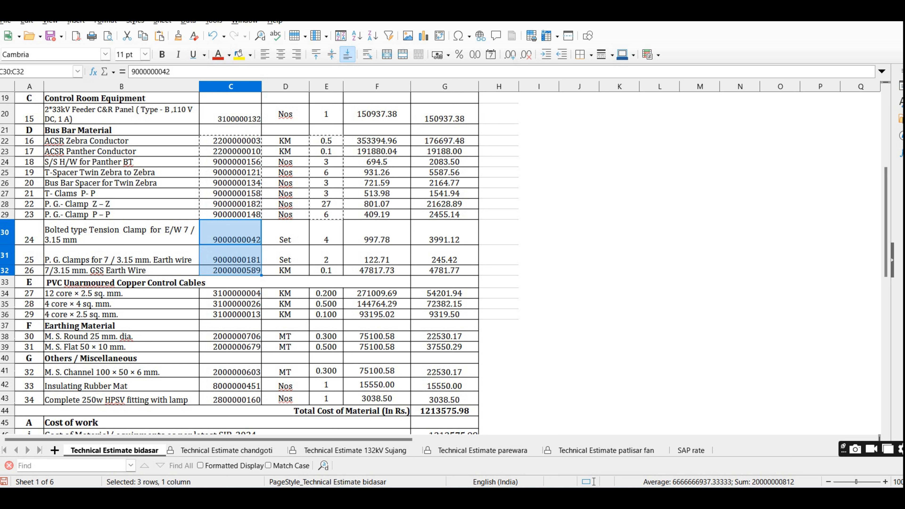
left_click(326, 232, "ctrl")
left_click_drag(326, 232, 325, 270)
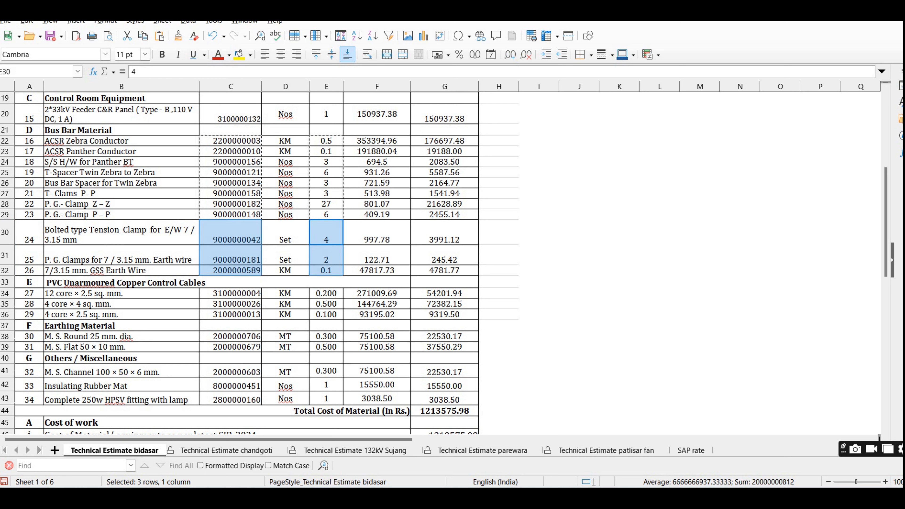
key("ctrl+c")
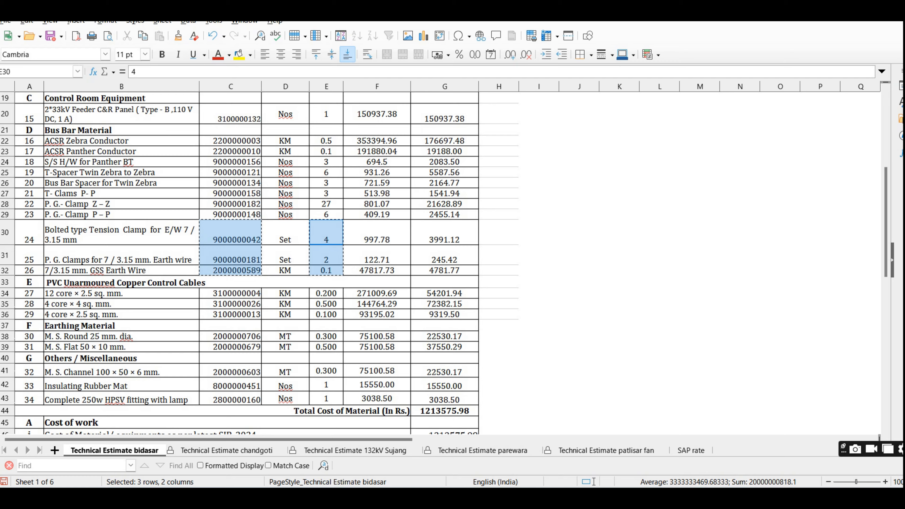
key("alt+Tab")
left_click(90, 157)
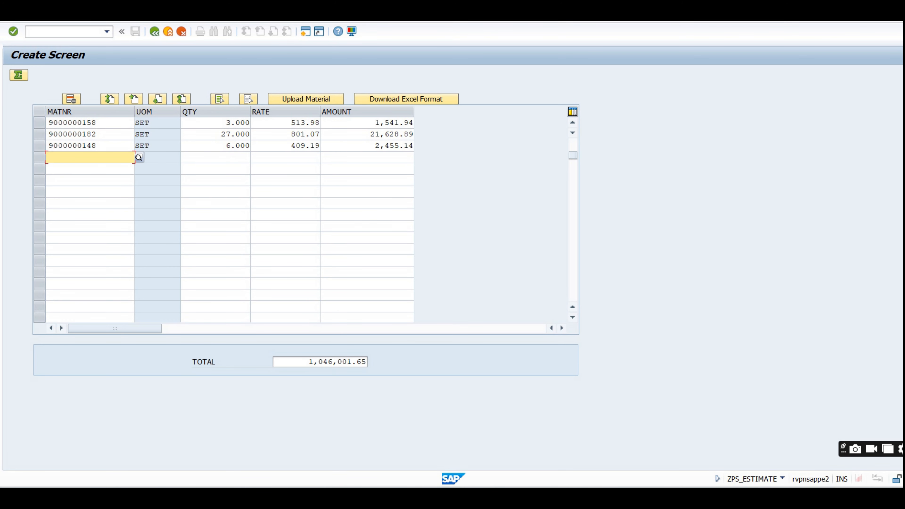
key("ctrl+v")
key("Return")
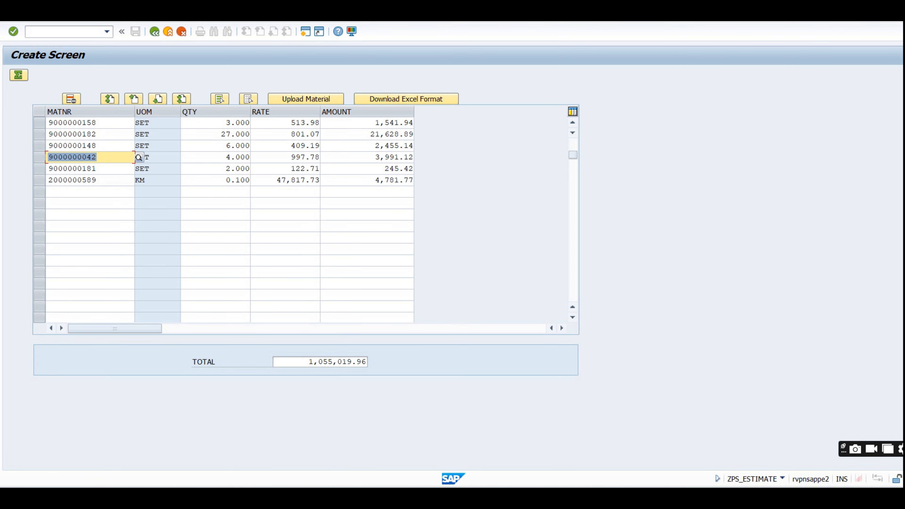
mouse_move(489, 495)
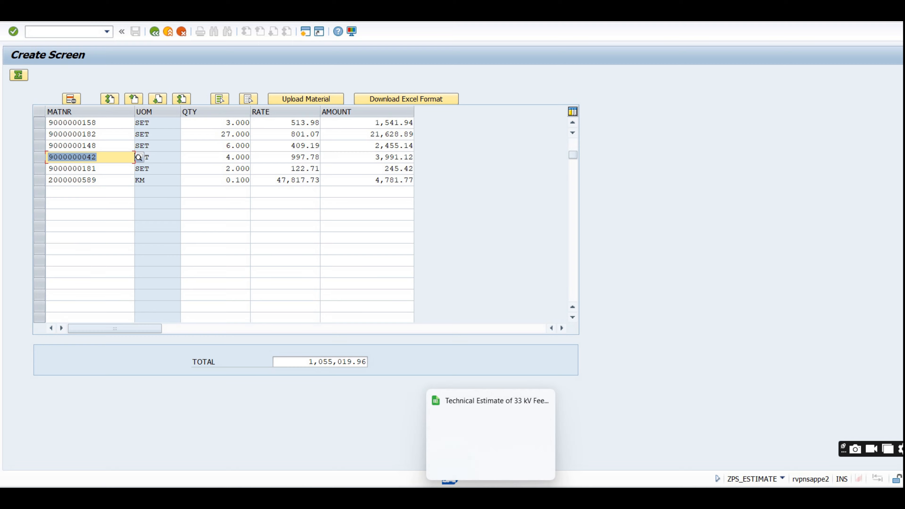
left_click(489, 439)
scroll(444, 264, "down", 1)
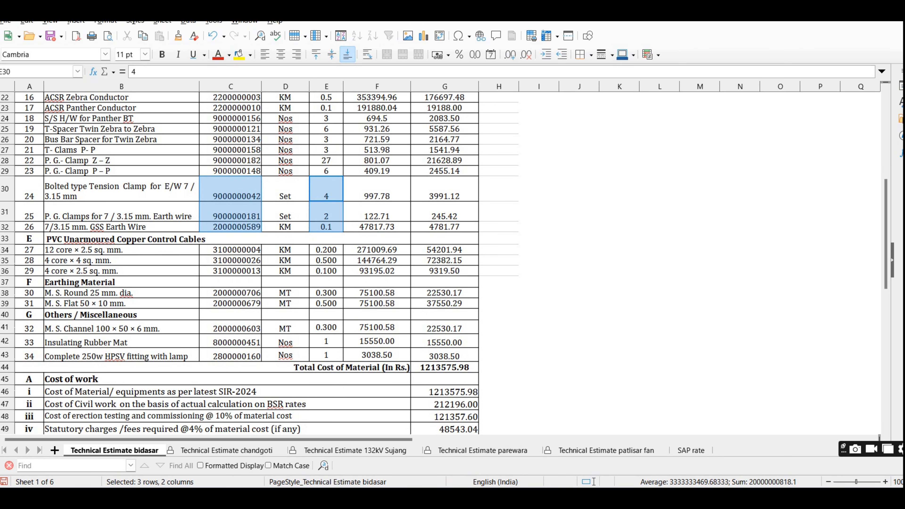
key("ctrl+c")
left_click_drag(230, 250, 230, 270)
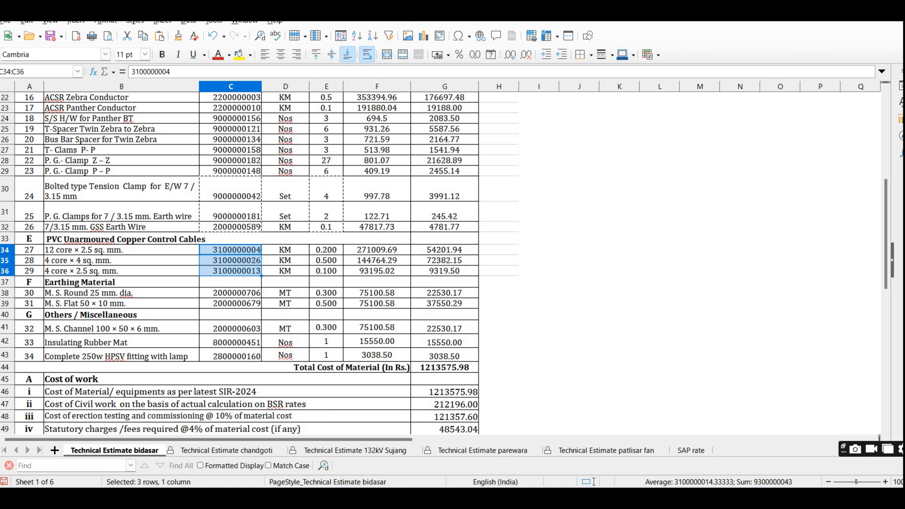
left_click_drag(325, 249, 326, 271)
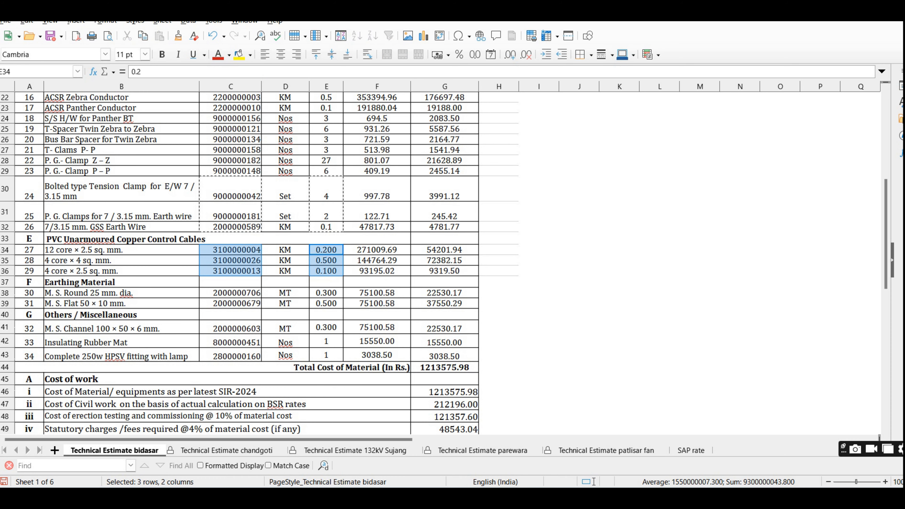
key("ctrl+c")
key("alt+Tab")
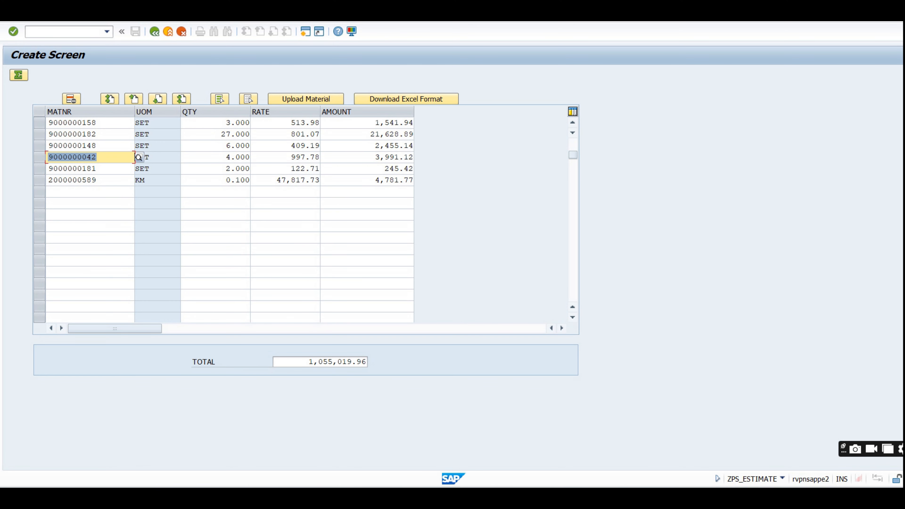
left_click(89, 192)
key("ctrl+v")
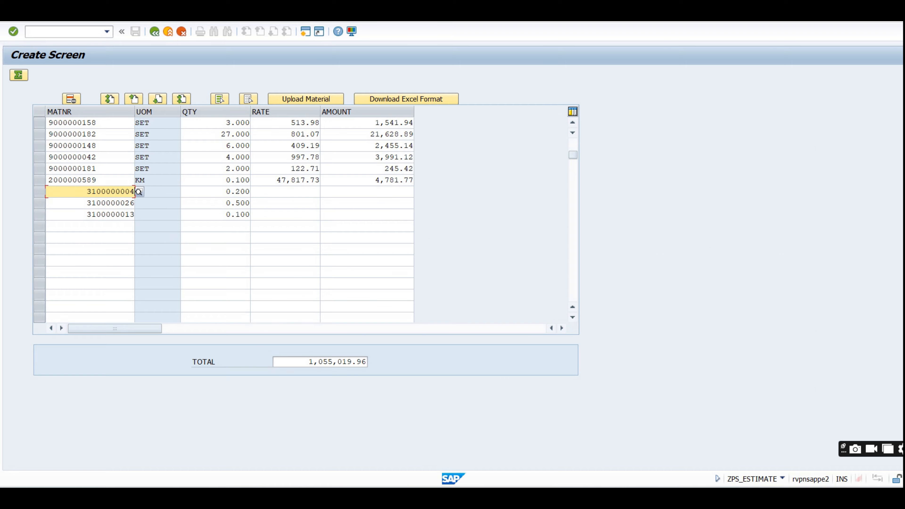
key("alt+Tab")
left_click_drag(231, 293, 231, 303)
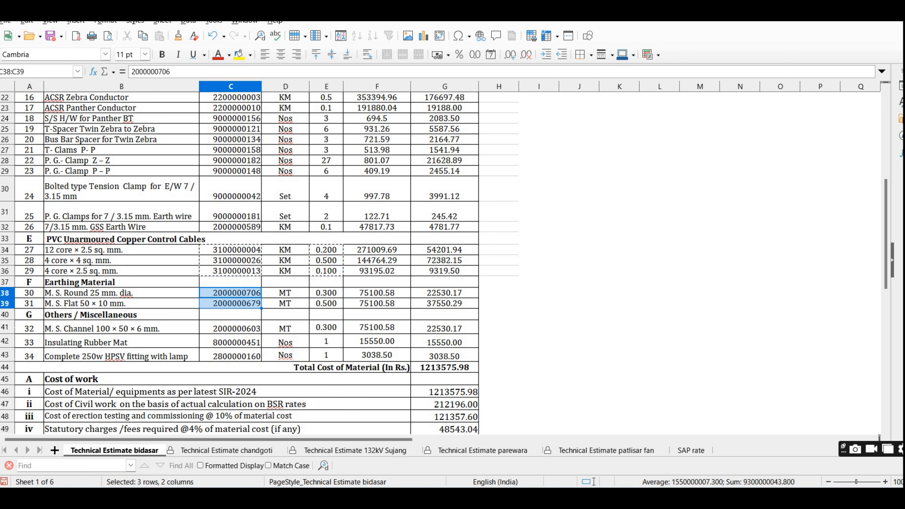
left_click_drag(326, 292, 326, 303)
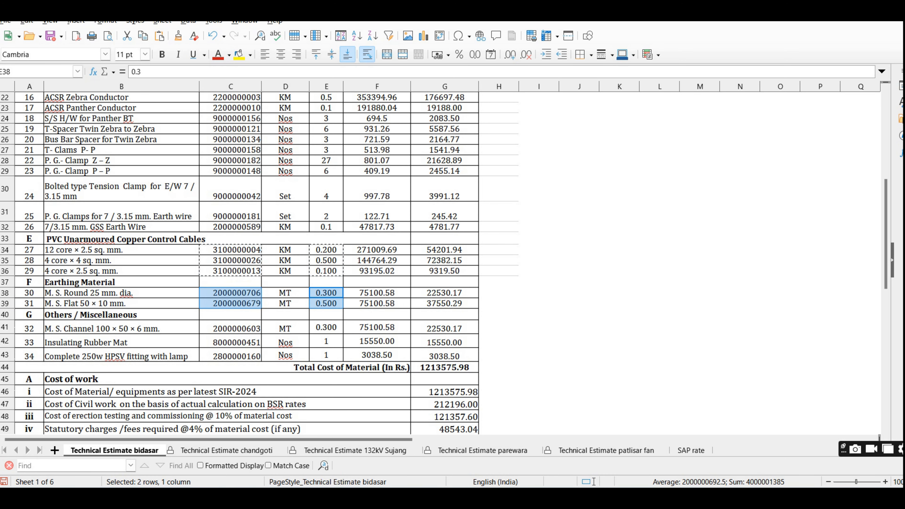
key("ctrl+c")
key("alt+Tab")
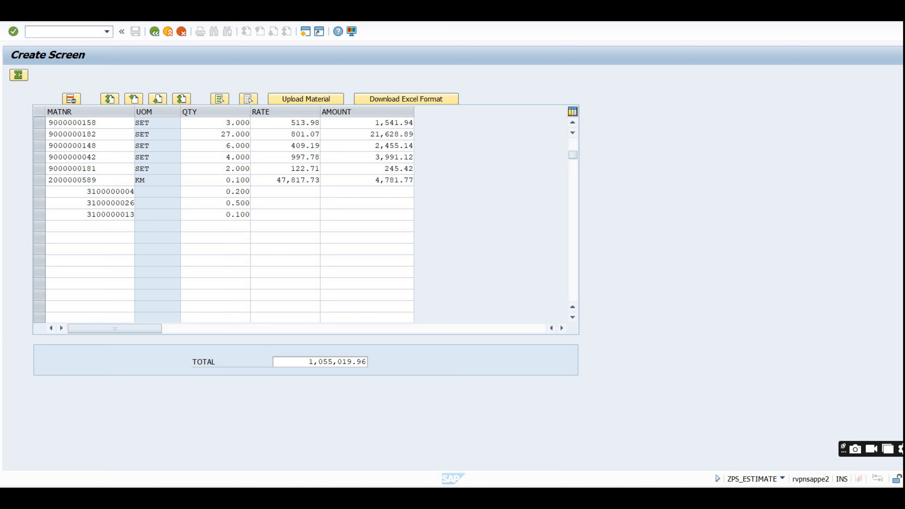
left_click(90, 227)
key("ctrl+v")
key("alt+Tab")
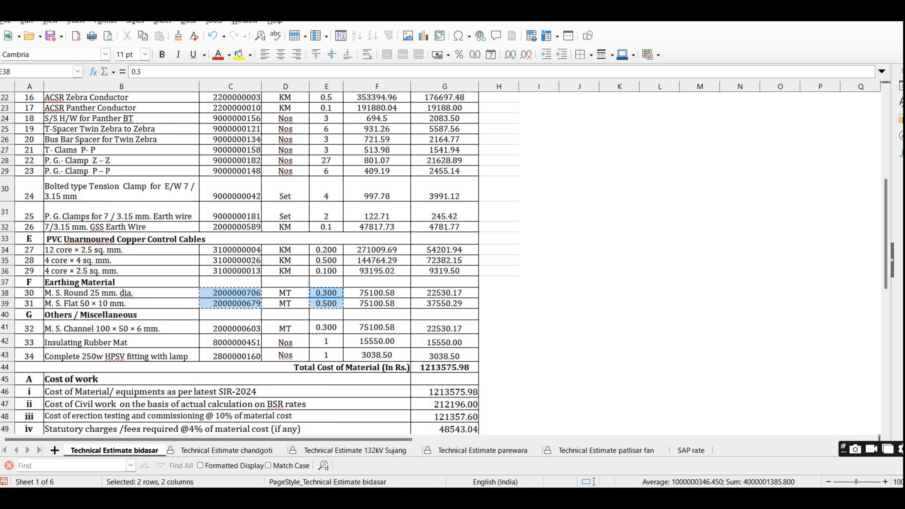
left_click(230, 328)
left_click_drag(230, 327, 230, 355)
left_click_drag(326, 327, 326, 355)
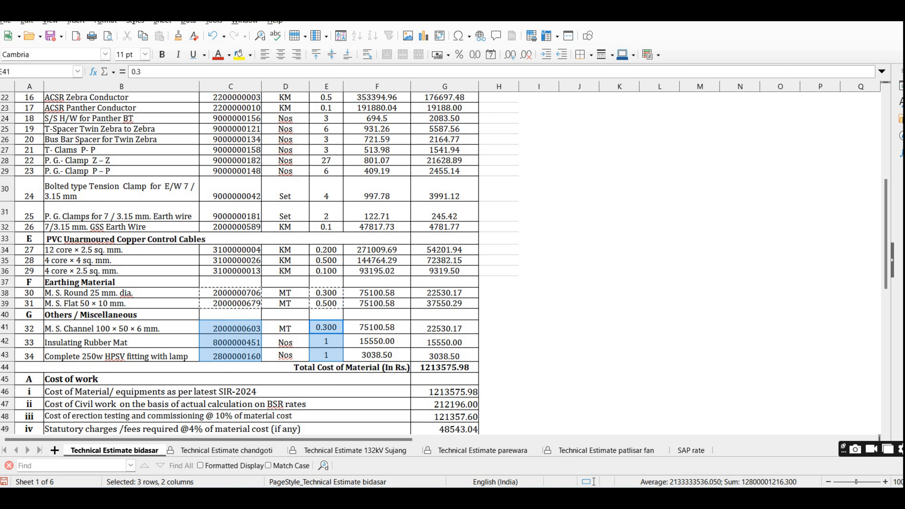
key("ctrl+c")
key("alt+Tab")
left_click(90, 248)
key("ctrl+v")
key("Return")
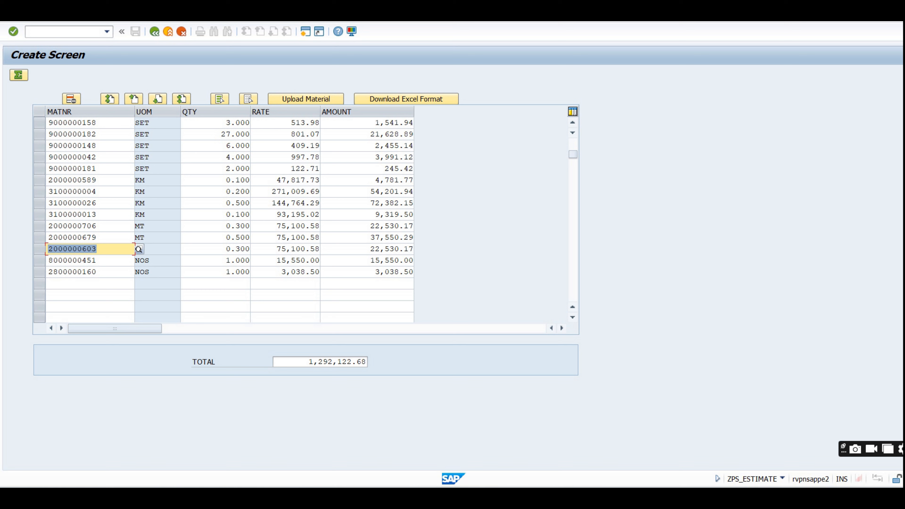
mouse_move(491, 494)
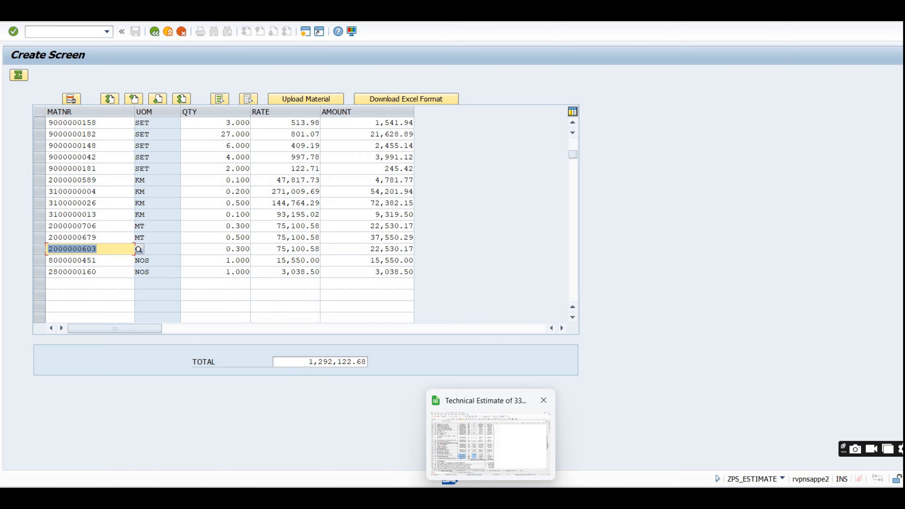
mouse_move(490, 442)
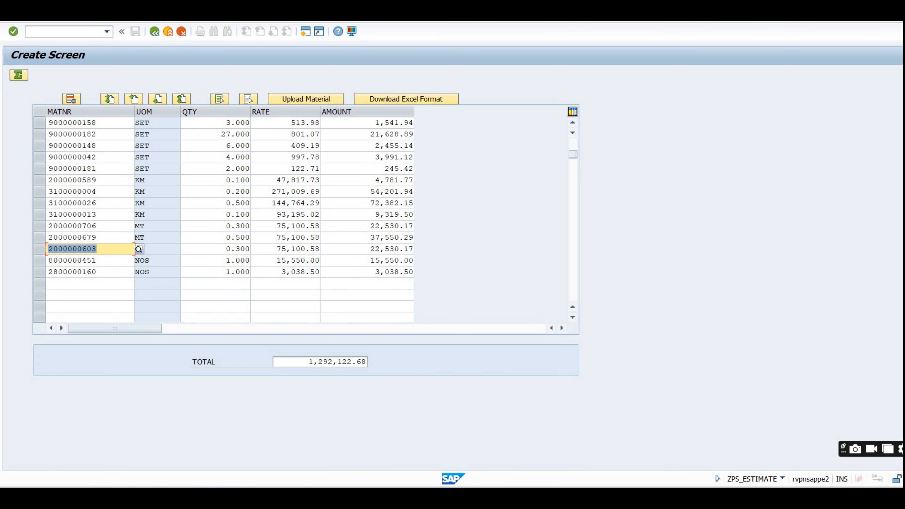
scroll(228, 214, "up", 3)
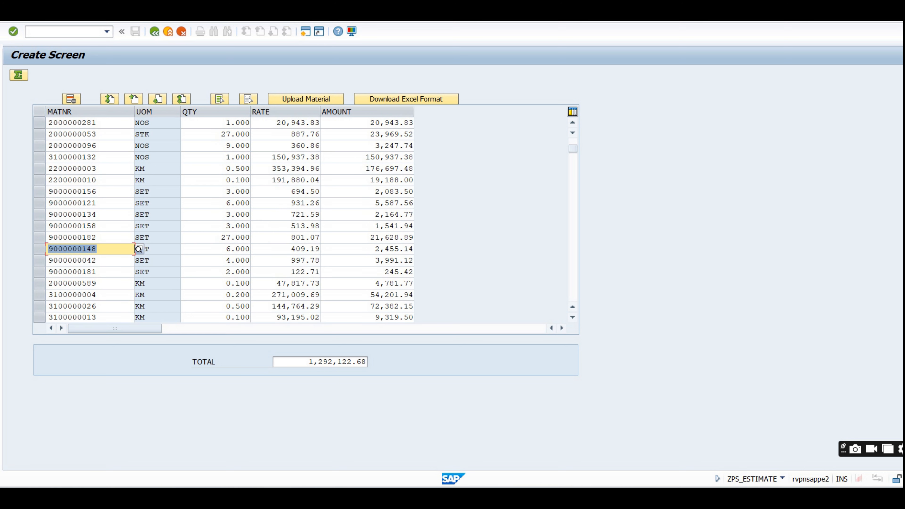
left_click_drag(271, 157, 320, 157)
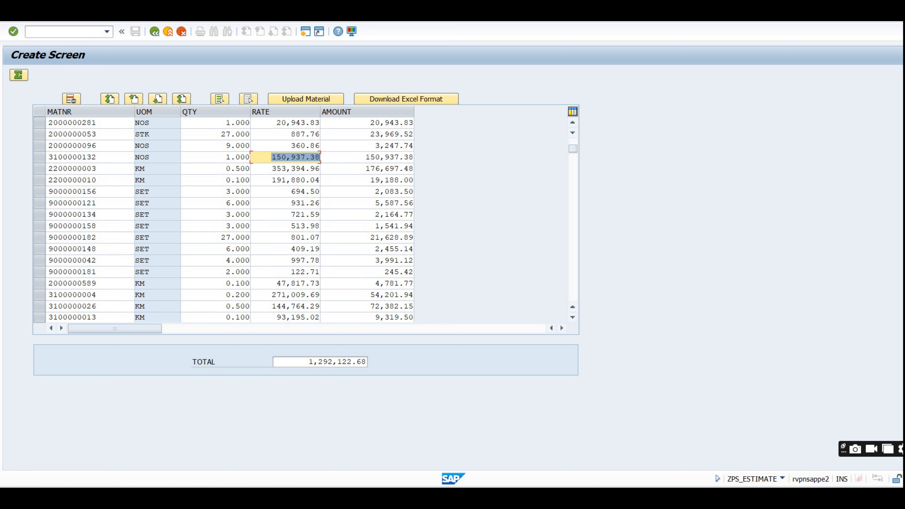
left_click(320, 157)
key("alt+Tab")
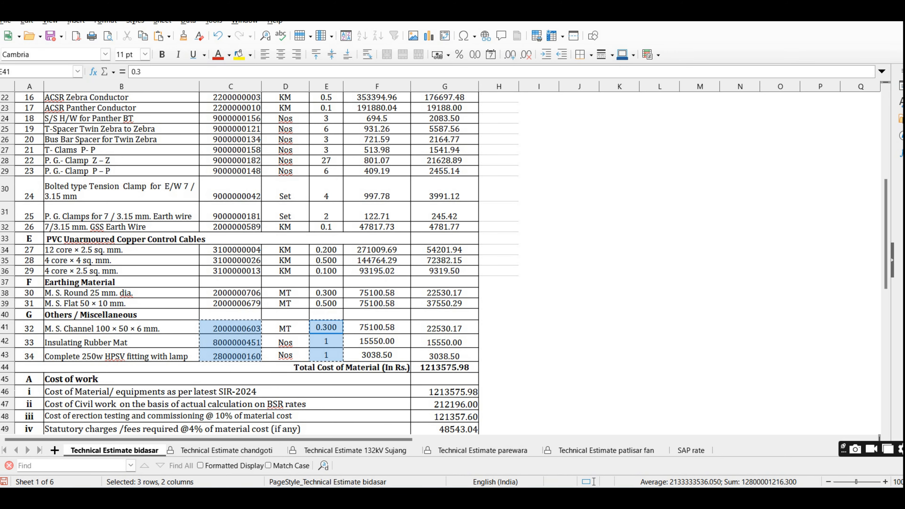
scroll(260, 264, "up", 6)
scroll(260, 264, "up", 1)
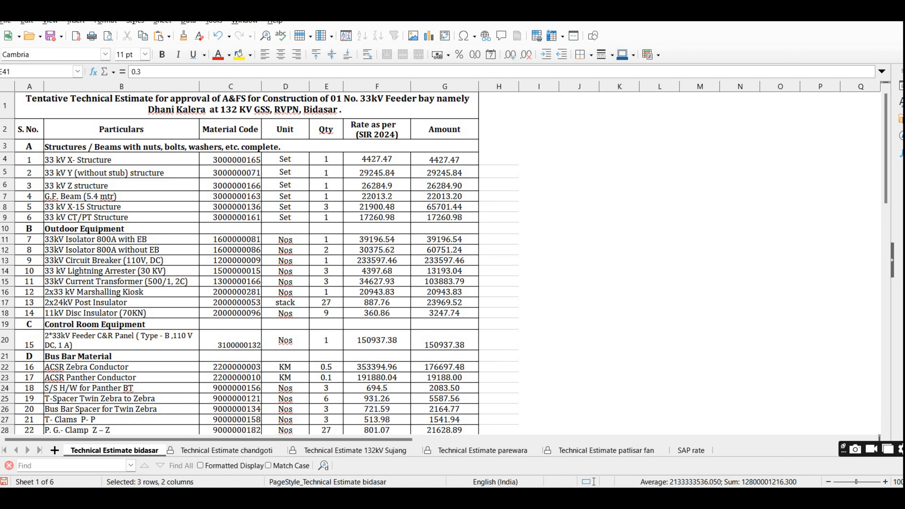
left_click(376, 340)
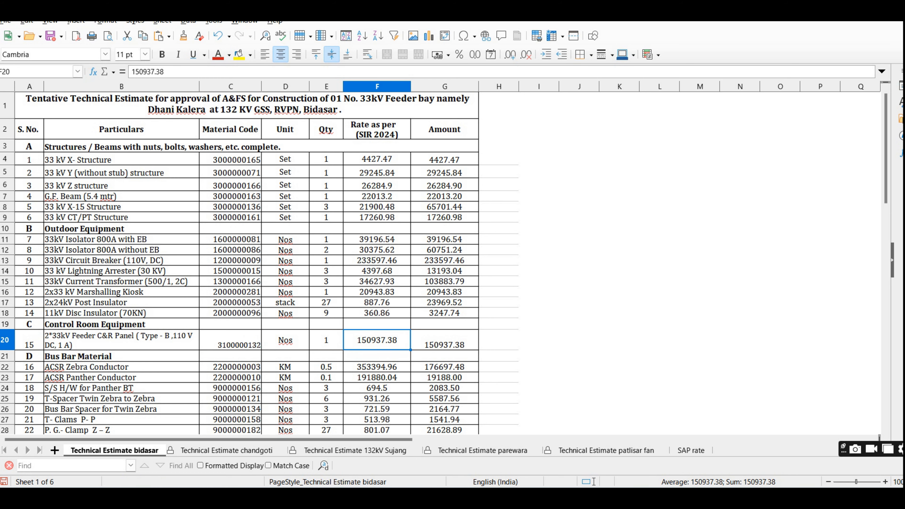
Step: Return to the SAP material table and examine the quantity and material code in the C&R panel's row
key("alt+Tab")
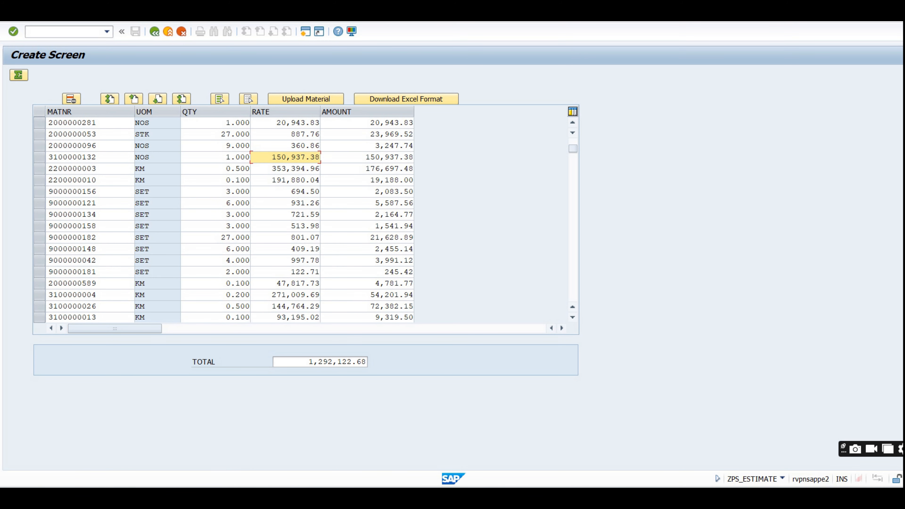
left_click(226, 157)
key("shift+End")
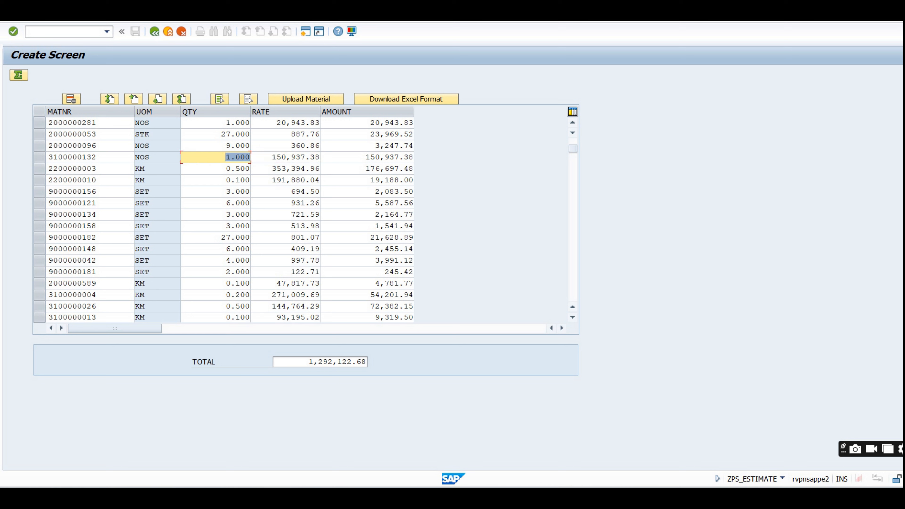
key("shift+Tab")
key("shift+Left")
key("shift+Left")
key("shift+Left")
key("shift+Left")
key("shift+Left")
key("shift+Left")
key("shift+Left")
key("shift+Left")
key("shift+Left")
key("shift+Left")
key("shift+Left")
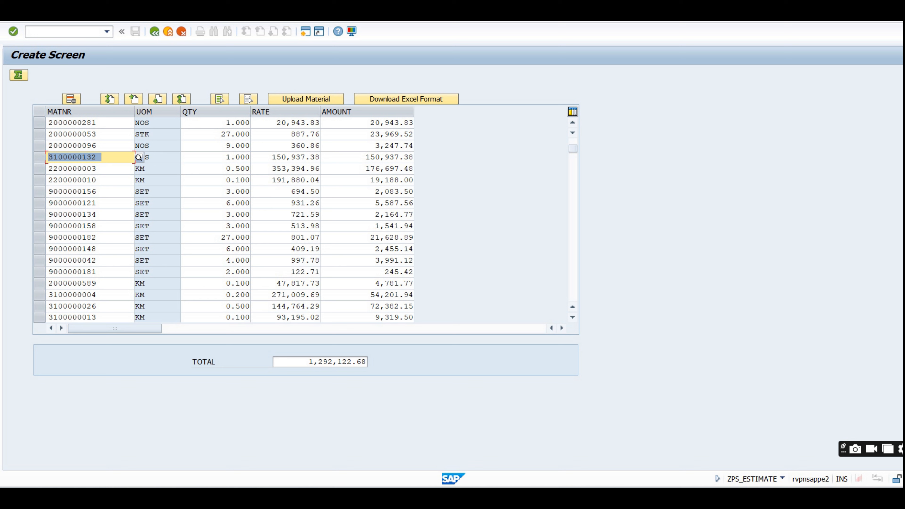
left_click_drag(271, 157, 414, 158)
key("BackSpace")
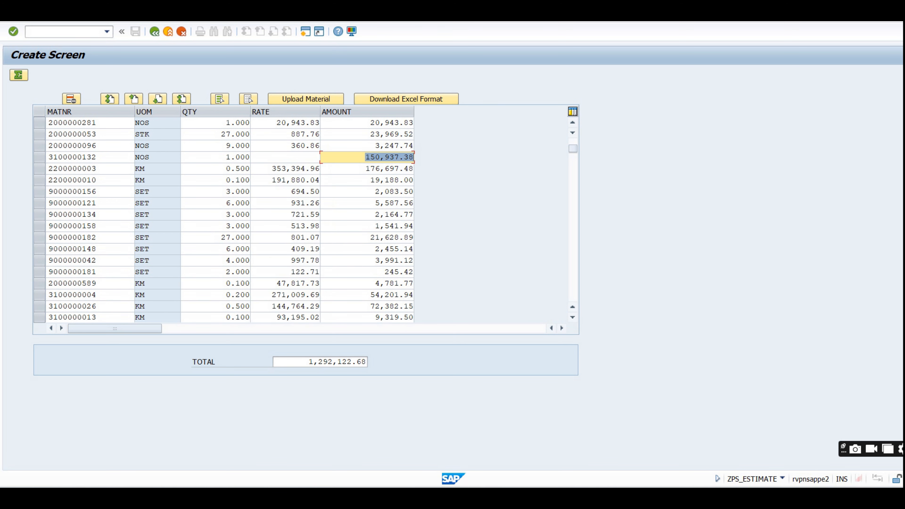
key("BackSpace")
left_click(102, 157)
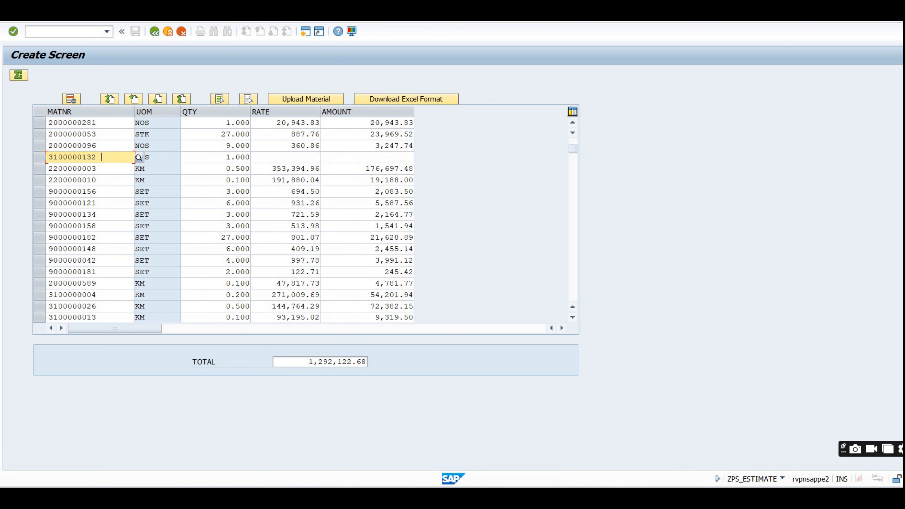
left_click_drag(101, 157, 48, 157)
key("BackSpace")
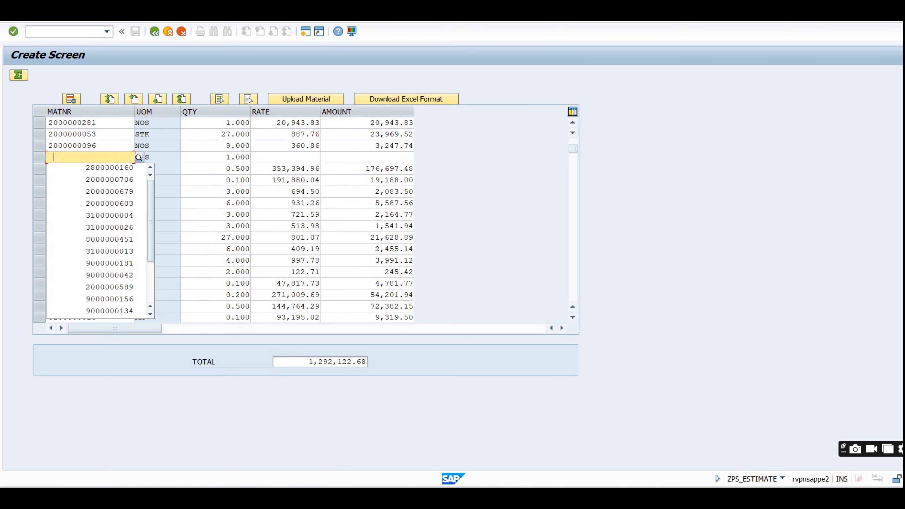
type("31")
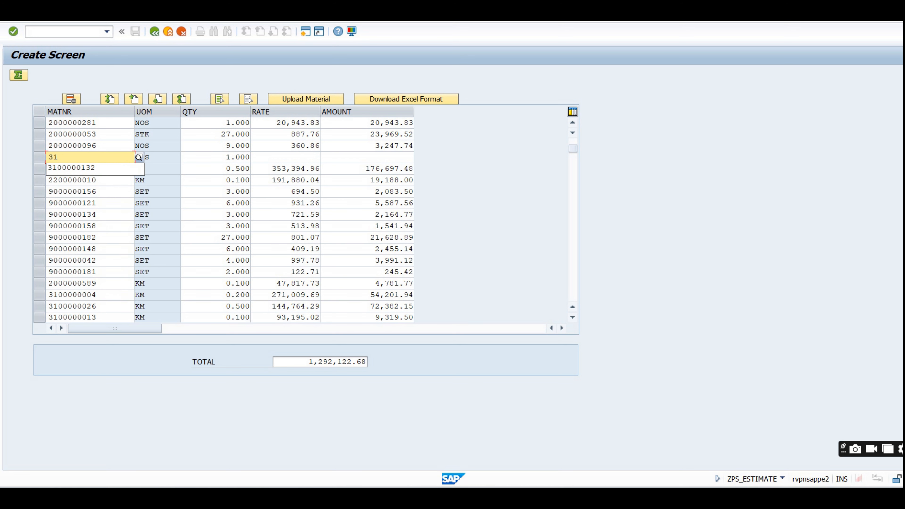
key("Down")
key("Return")
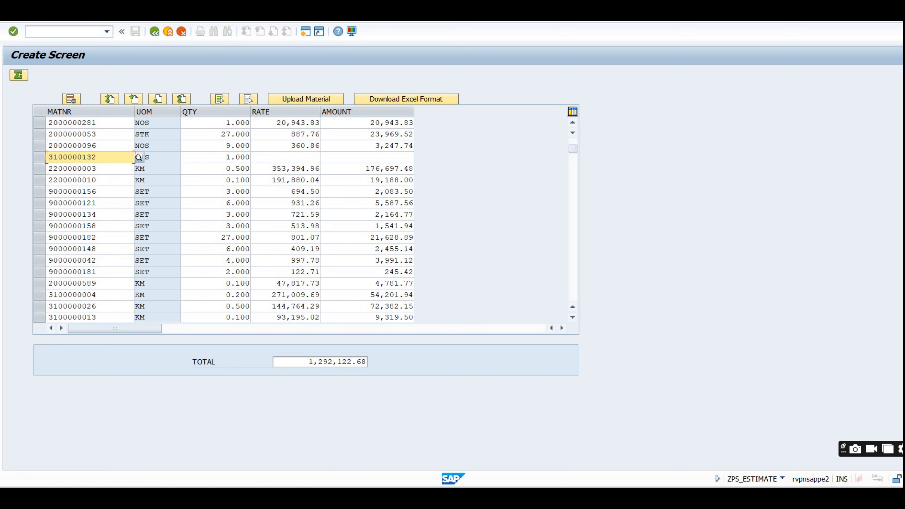
key("Return")
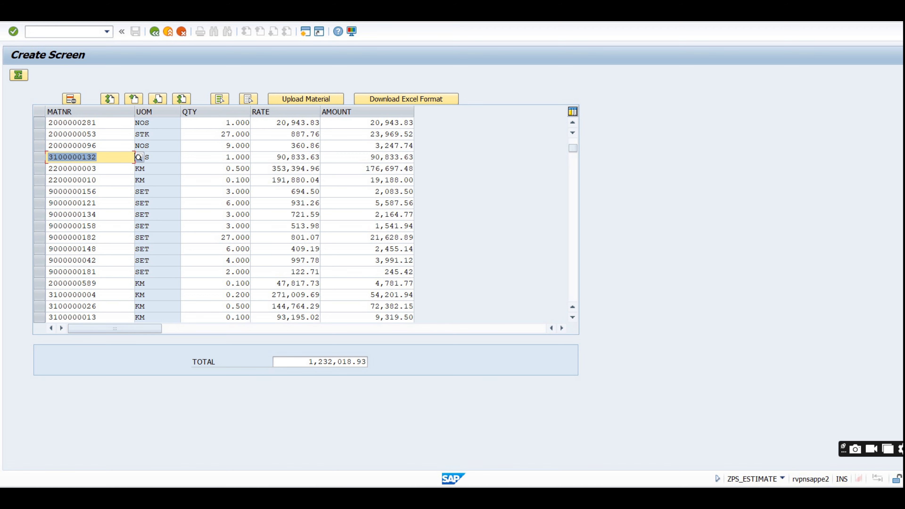
left_click_drag(276, 157, 320, 157)
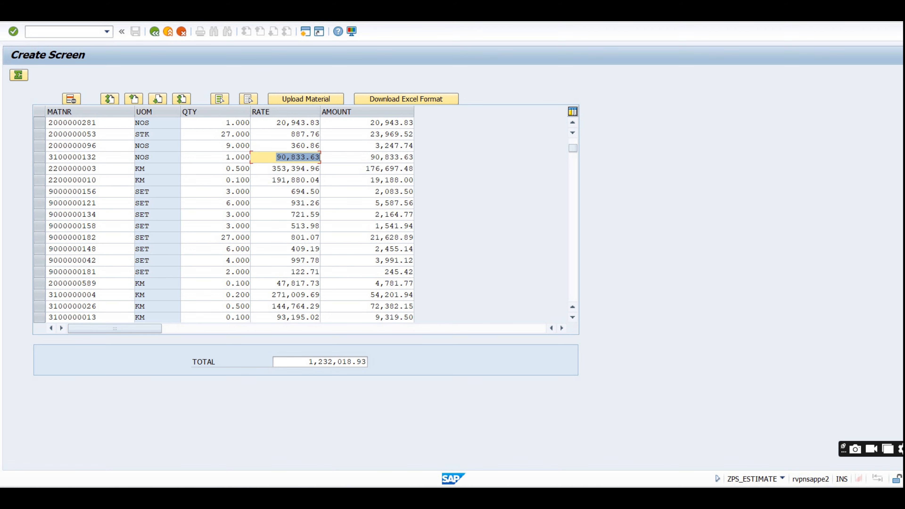
left_click(320, 157)
key("alt+Tab")
type("90833.63")
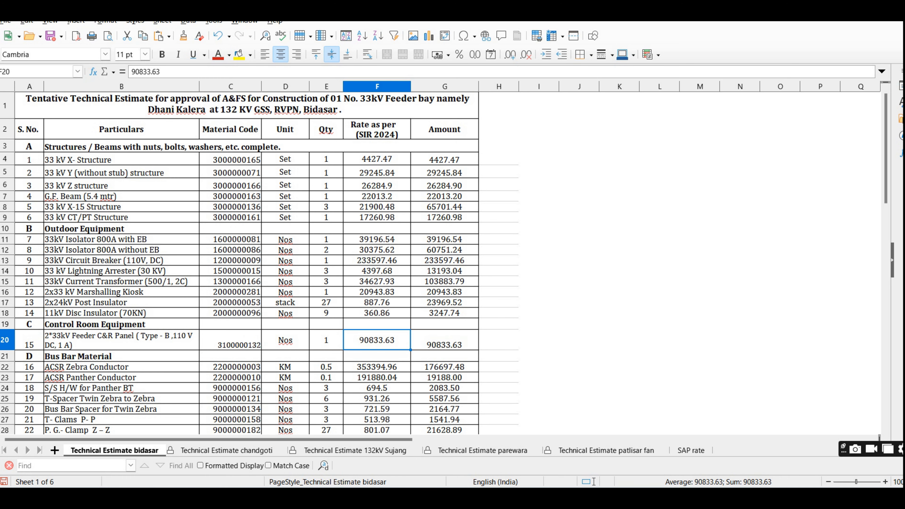
Step: Examine the cost of work section below the material list in the spreadsheet, including the 10% erection, testing and commissioning cost
scroll(259, 264, "down", 11)
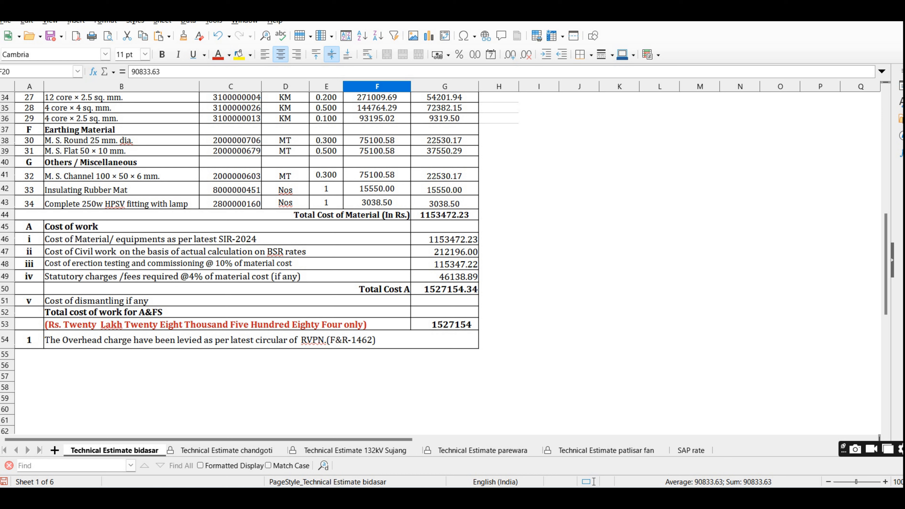
left_click(228, 264)
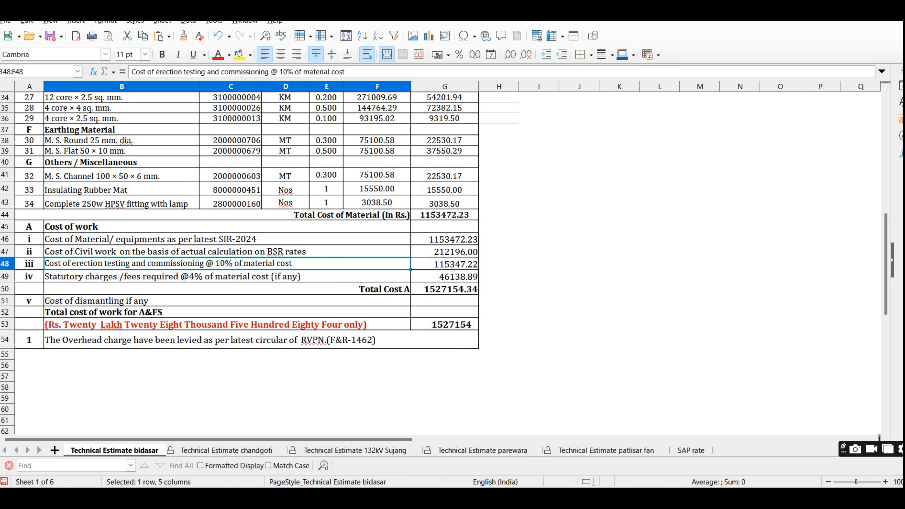
scroll(260, 263, "up", 1)
scroll(259, 264, "up", 1)
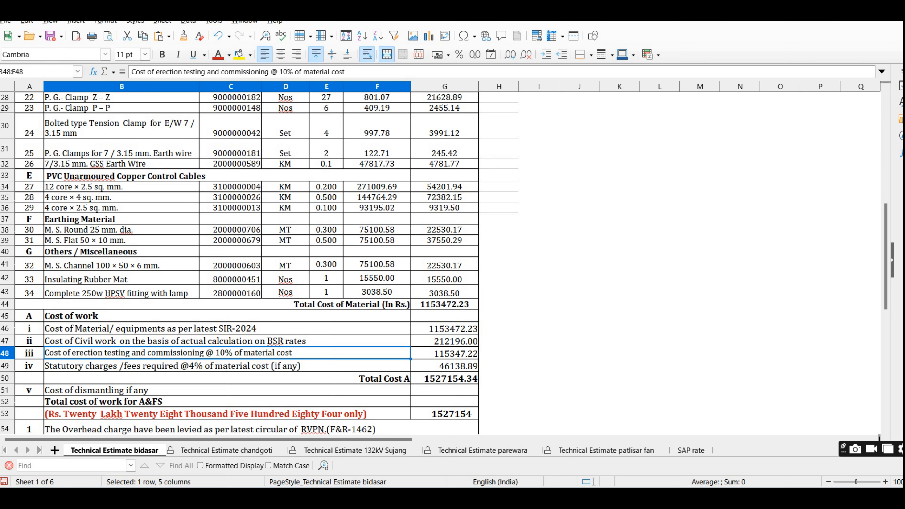
Step: Return to the SAP material table, review its rows, and open the estimate's cost summary with the material cost
key("alt+Tab")
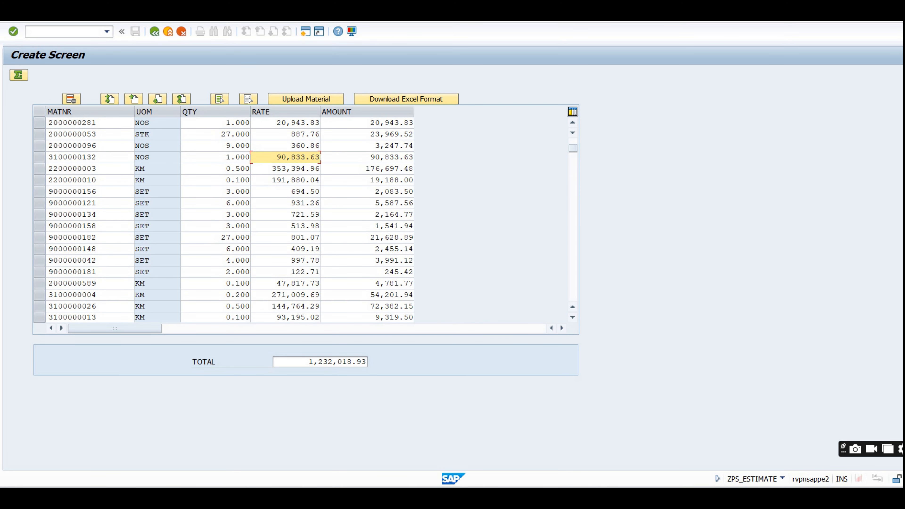
left_click(384, 272)
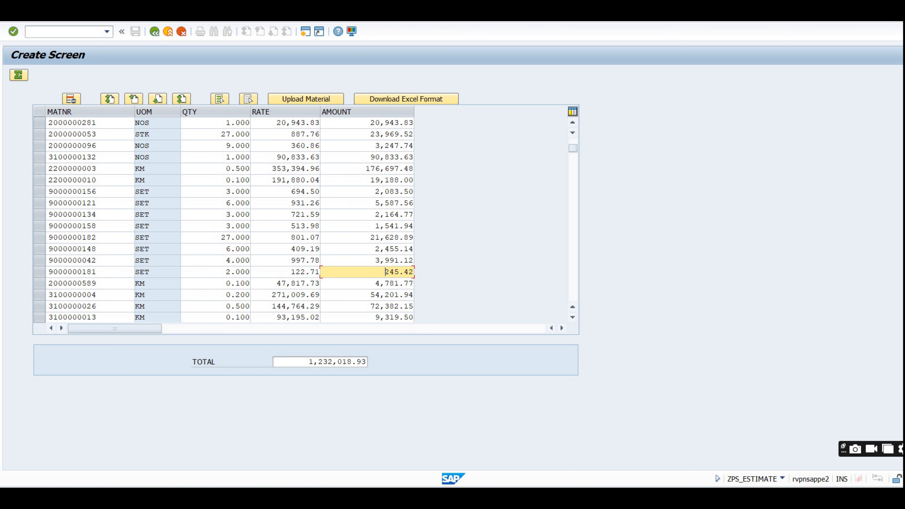
scroll(305, 219, "up", 4)
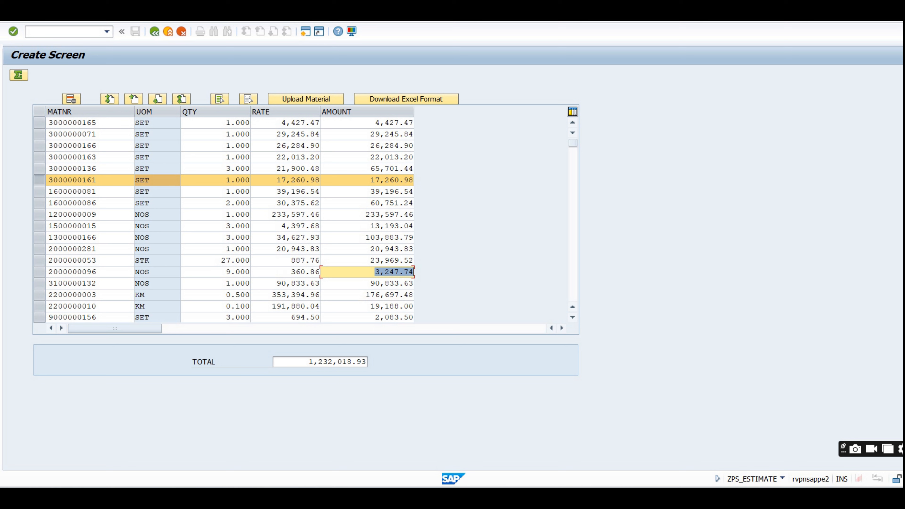
left_click(225, 226)
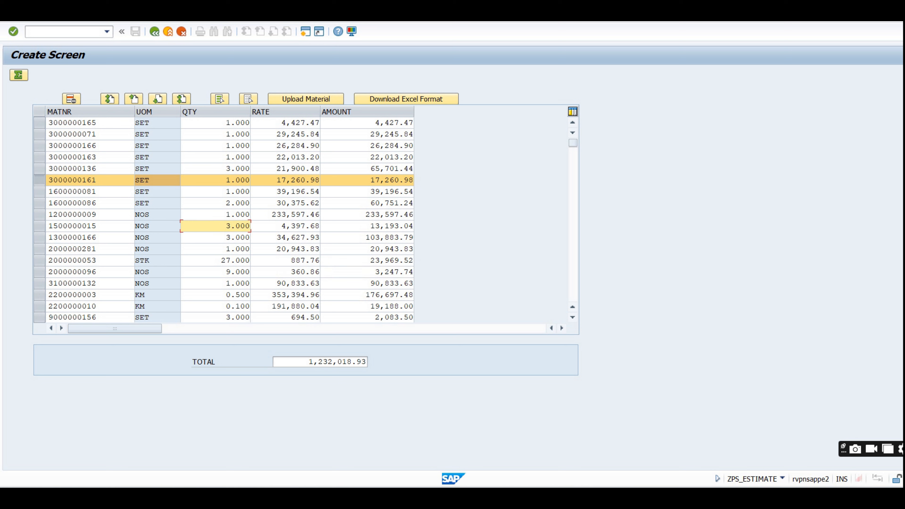
left_click(19, 75)
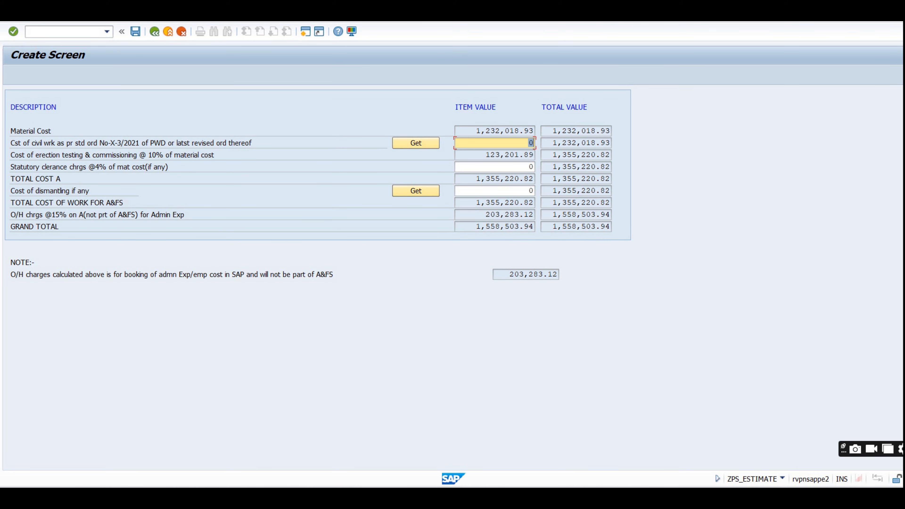
left_click_drag(476, 131, 533, 131)
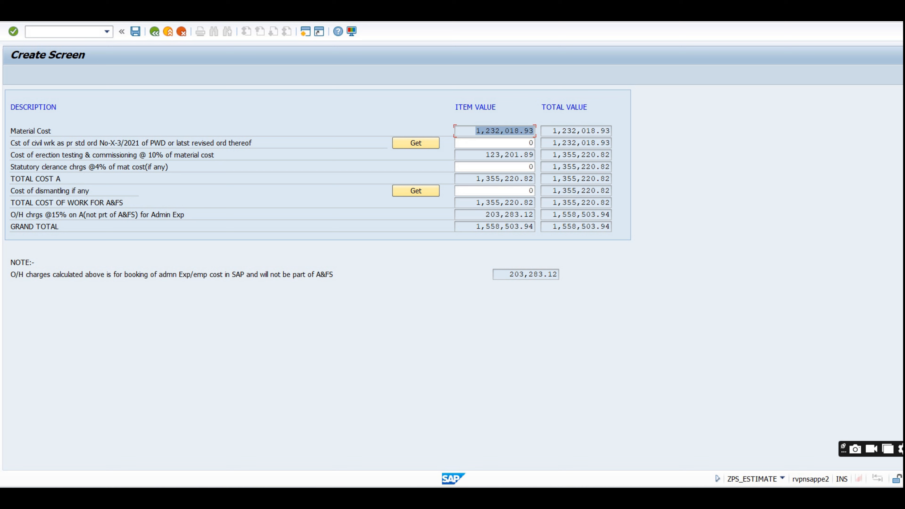
Step: Open the PDF "Civil estimate for Bidasar" from the 33 kV Feeder bay folder and locate its rounded total for the civil work cost
left_click(178, 143)
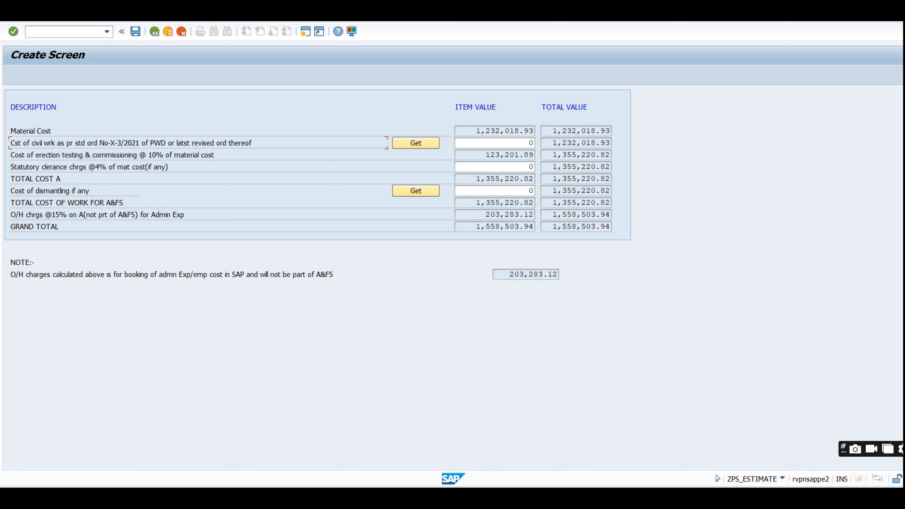
left_click(529, 143)
double_click(530, 142)
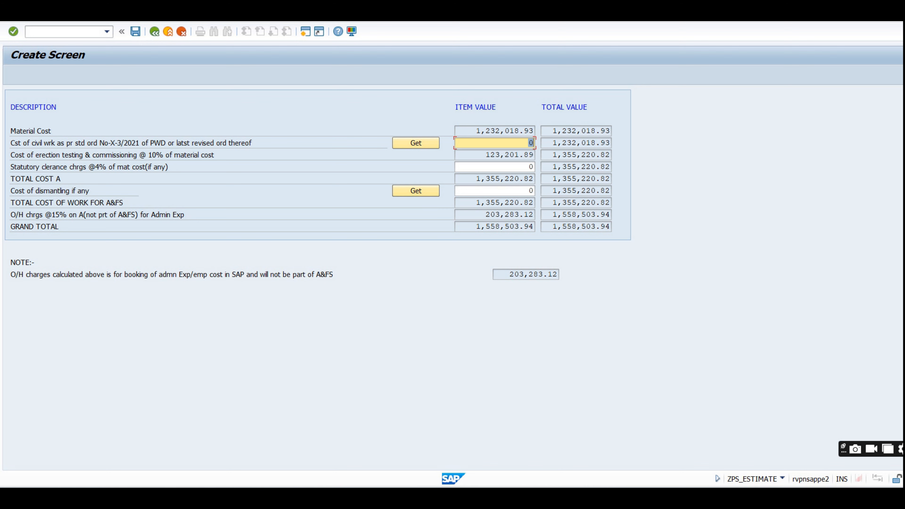
left_click(183, 431)
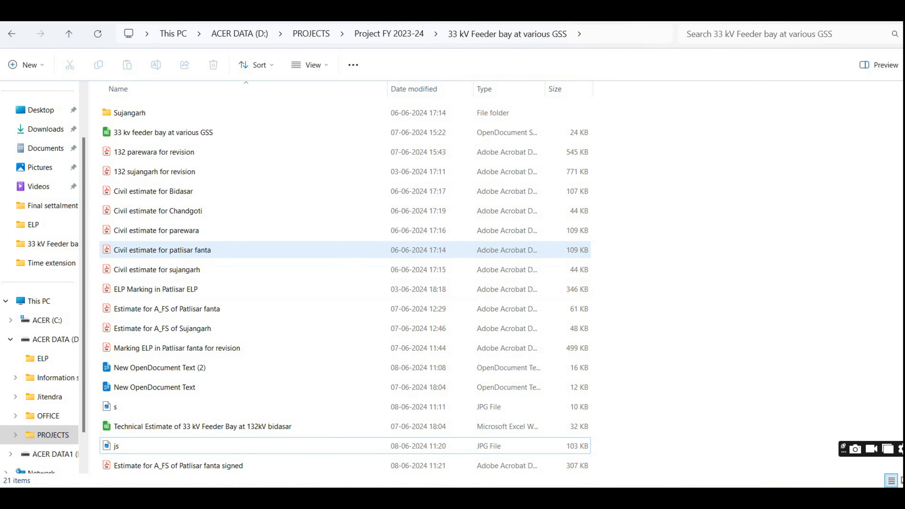
double_click(154, 191)
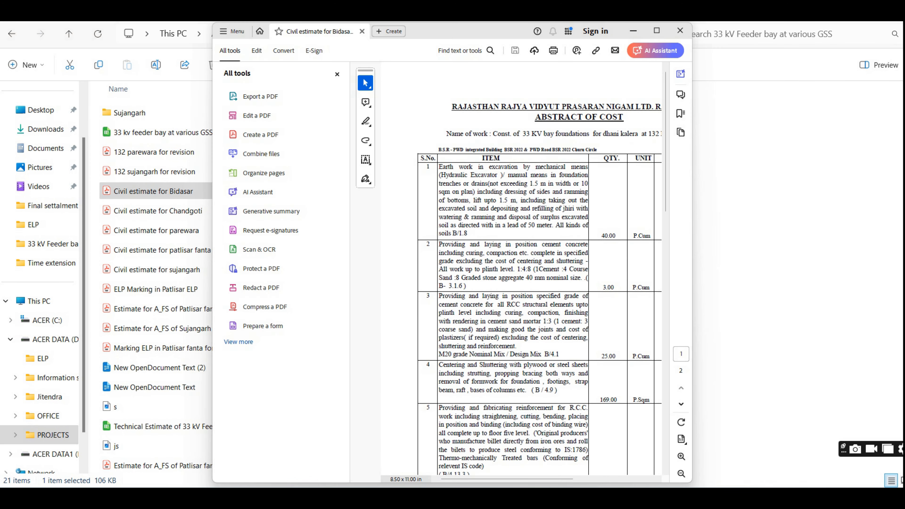
left_click(657, 31)
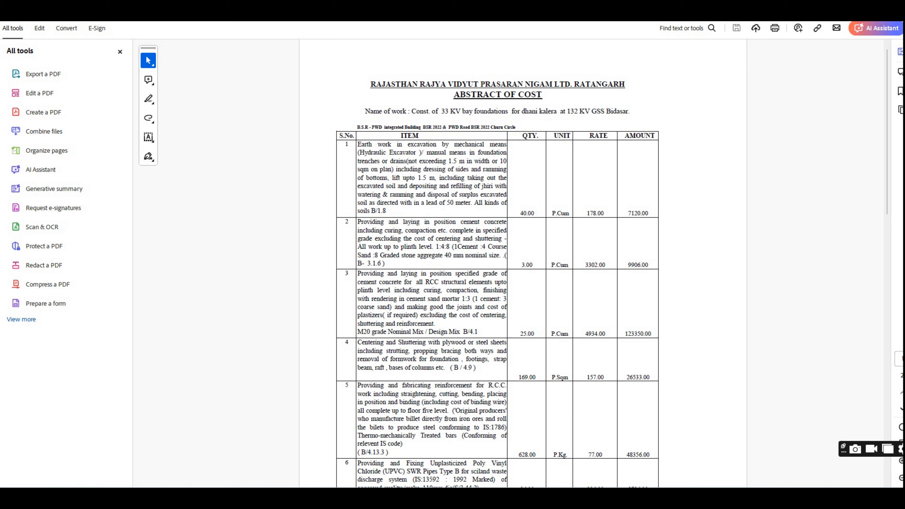
scroll(497, 264, "down", 20)
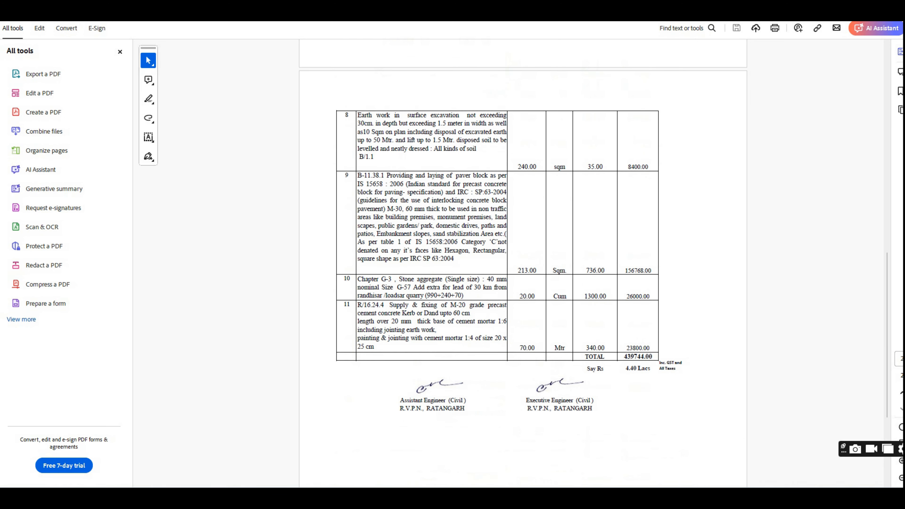
scroll(497, 264, "down", 2)
left_click_drag(625, 322, 650, 323)
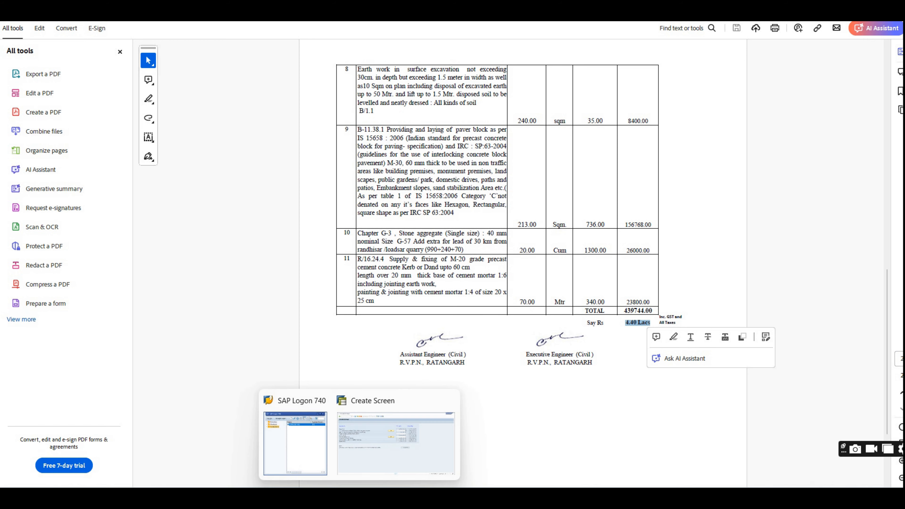
Step: Enter 440000 as the cost of civil work in the SAP summary, check it against the civil estimate, and recalculate the totals
left_click(394, 437)
type("440000")
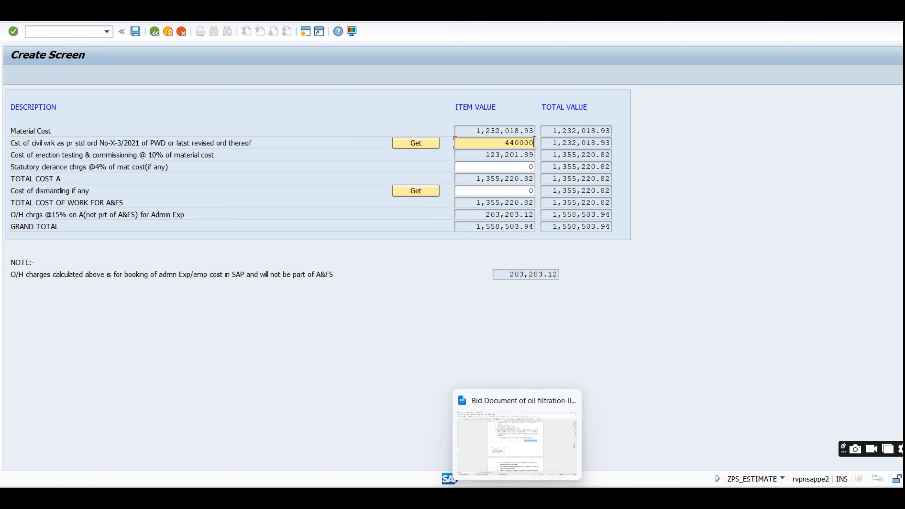
mouse_move(542, 496)
left_click(543, 443)
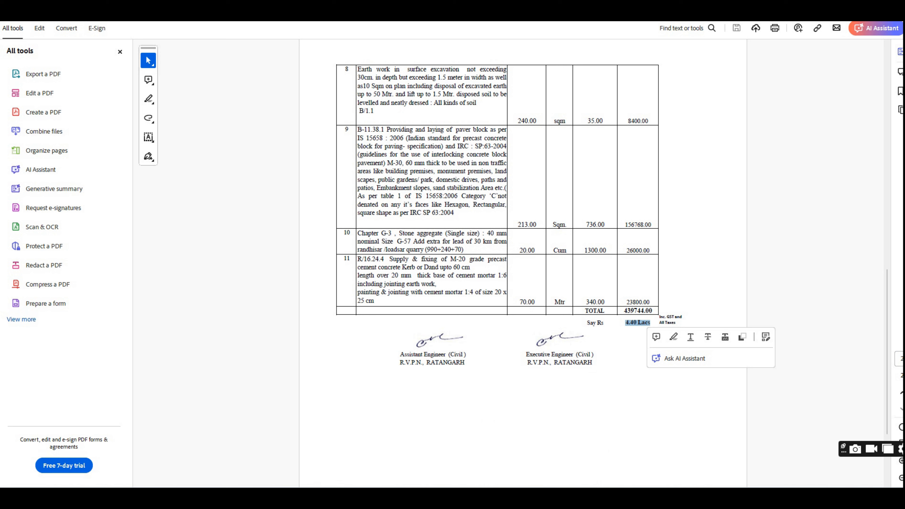
mouse_move(358, 495)
left_click(395, 442)
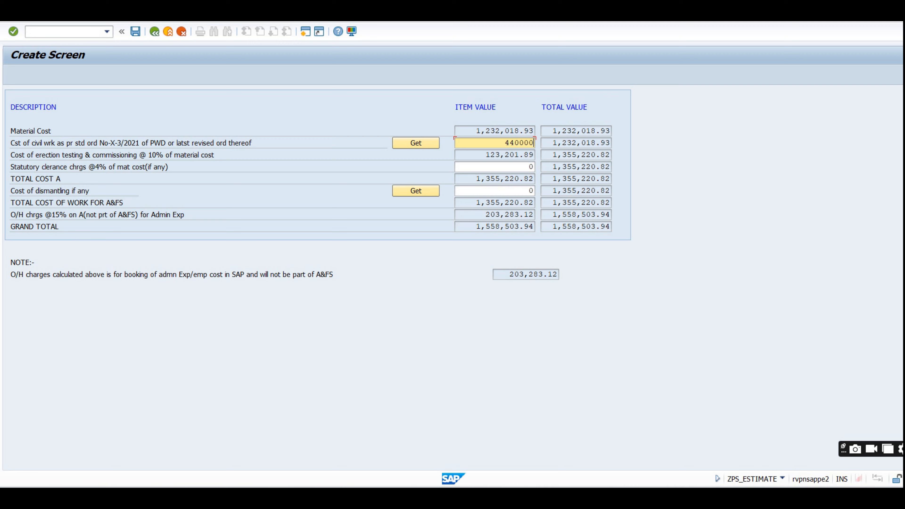
key("Return")
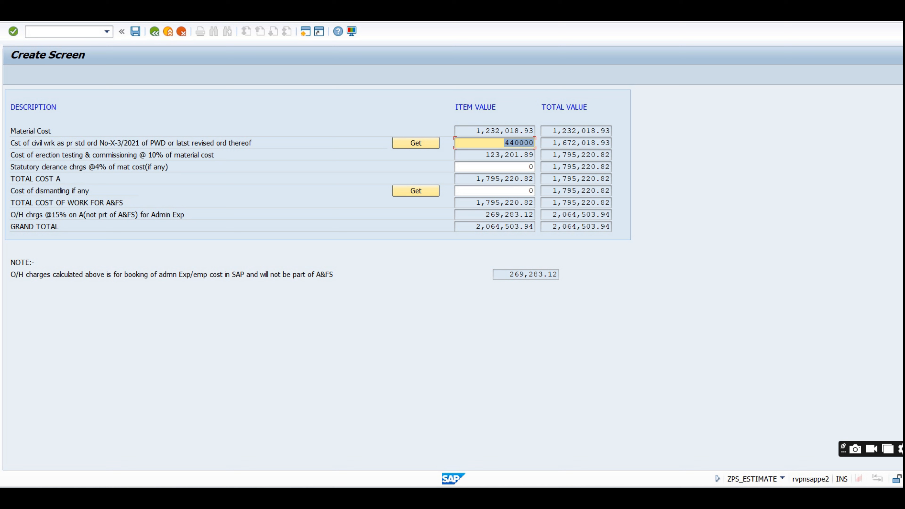
Step: Check the erection, testing and commissioning cost, and try to set the statutory clearance charges to 1
left_click_drag(485, 154, 534, 154)
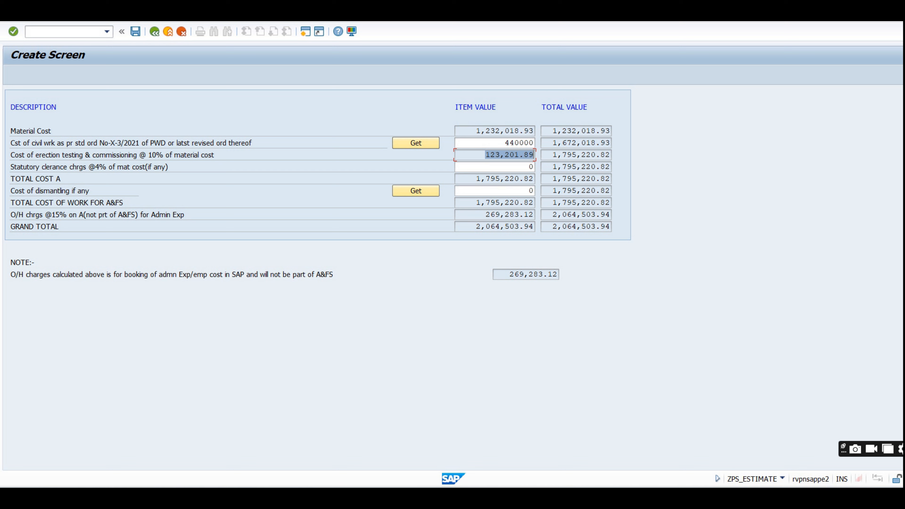
key("Tab")
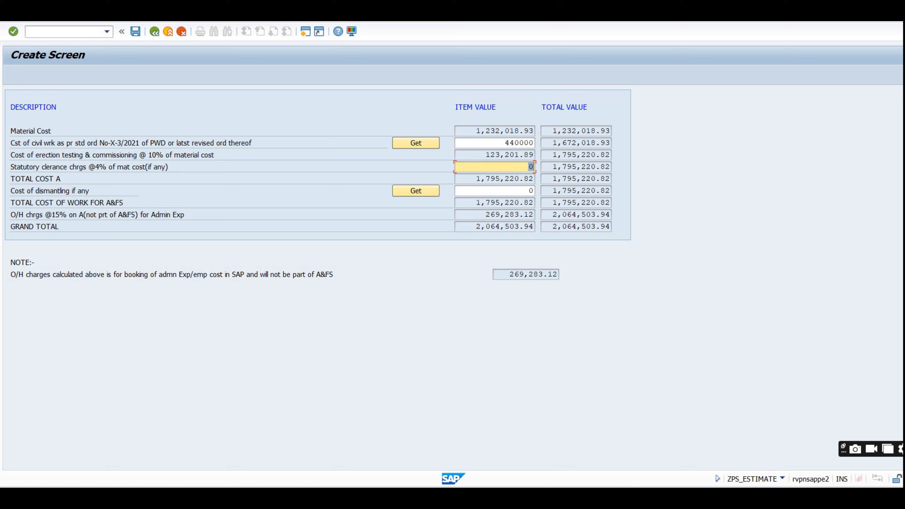
type("1")
key("Return")
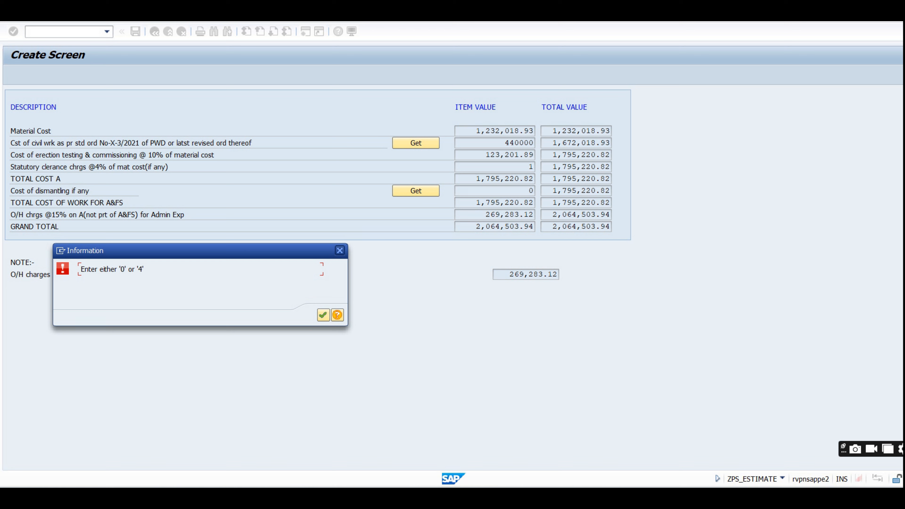
left_click(323, 315)
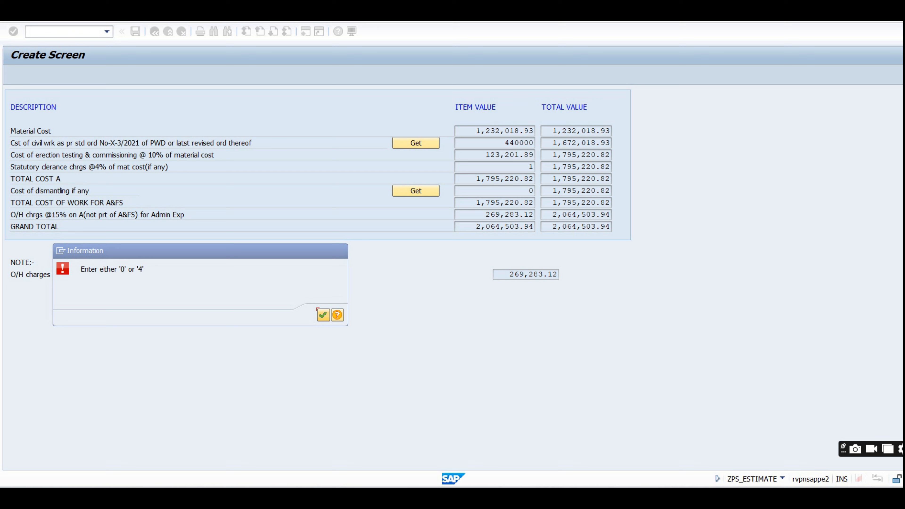
Step: Enter 4 for the statutory clearance charges on material cost and recalculate the totals
key("Tab")
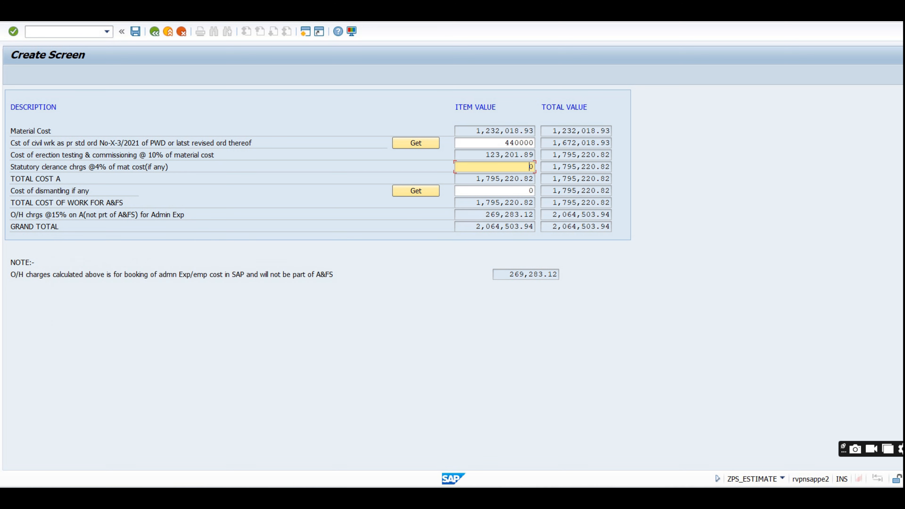
type("4")
key("Return")
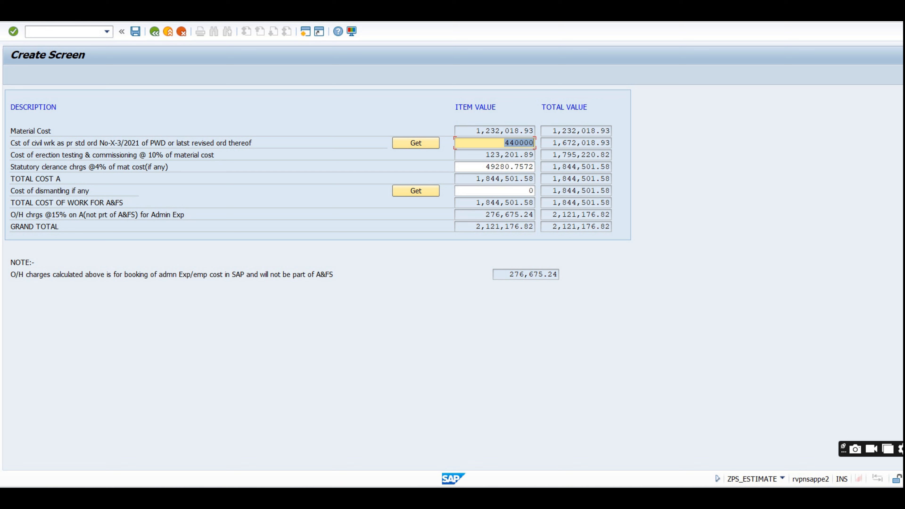